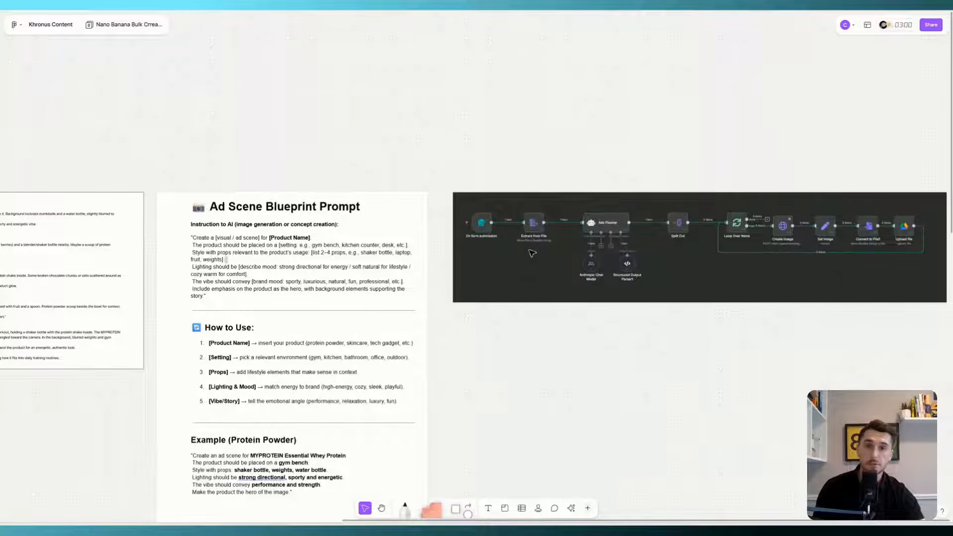
Examine the MYPROTEIN Essential Whey Protein product image in the Before and After section of the board.
scroll(532, 253, up, 3)
scroll(205, 297, down, 5)
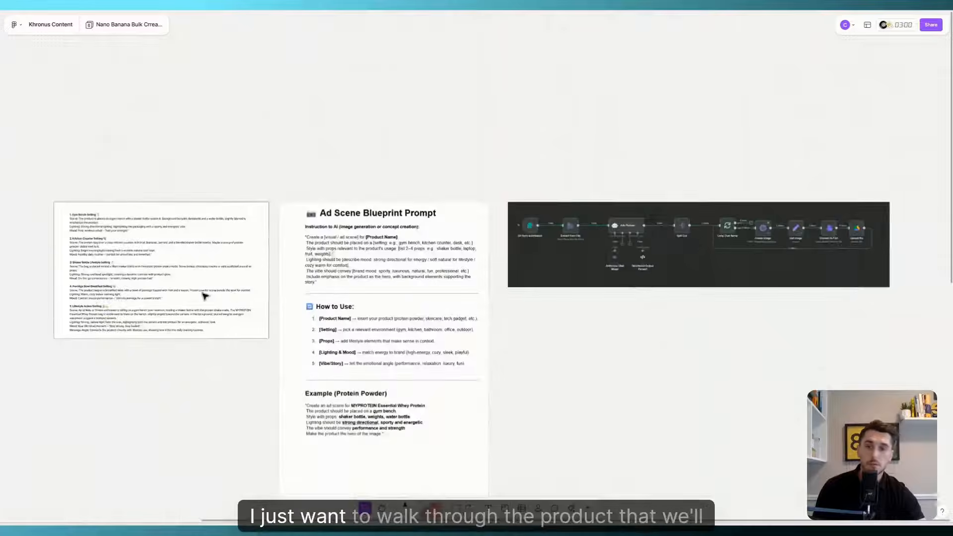
scroll(205, 297, down, 3)
scroll(102, 302, up, 10)
scroll(277, 352, down, 2)
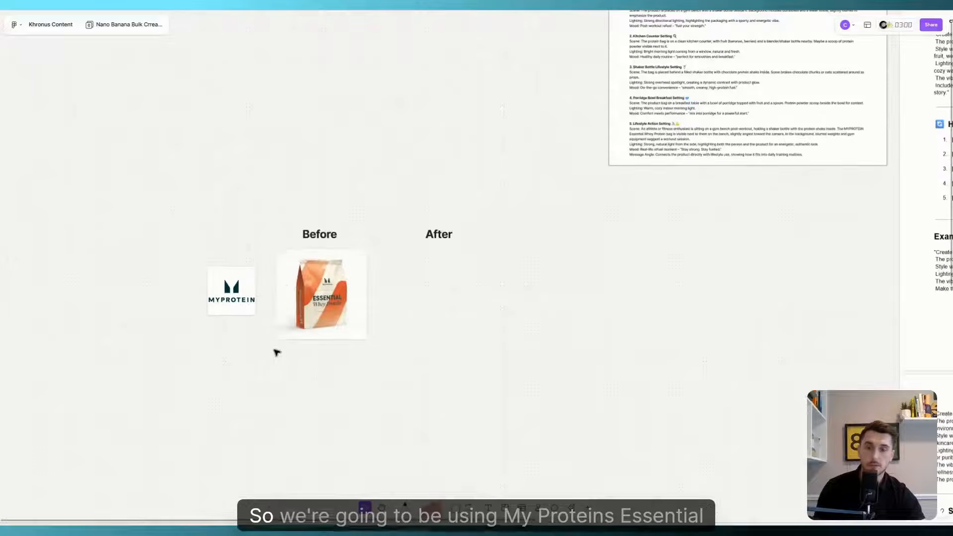
scroll(283, 272, up, 3)
scroll(295, 288, up, 3)
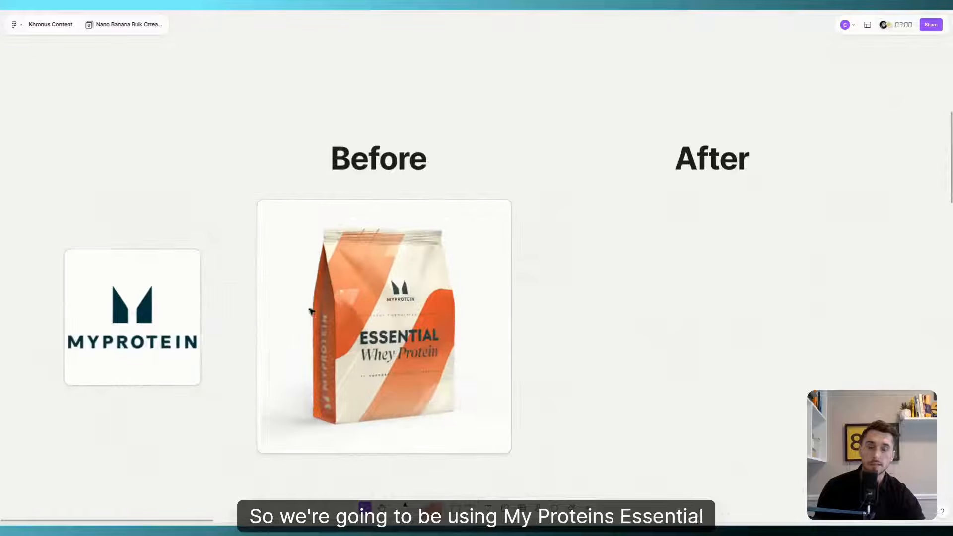
Read the five ad scene descriptions on the board, from the Gym Bench Setting to the Lifestyle Action Setting.
scroll(288, 328, down, 5)
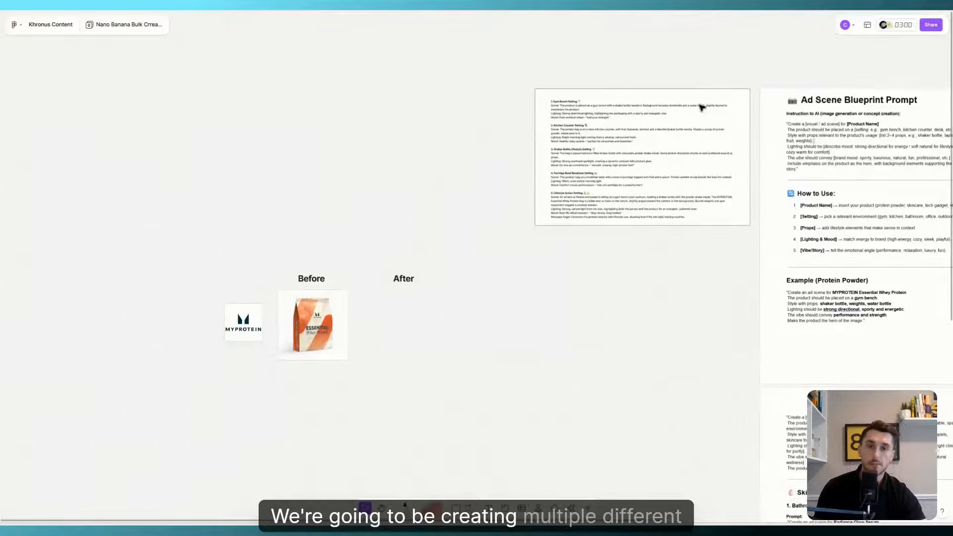
scroll(701, 108, up, 6)
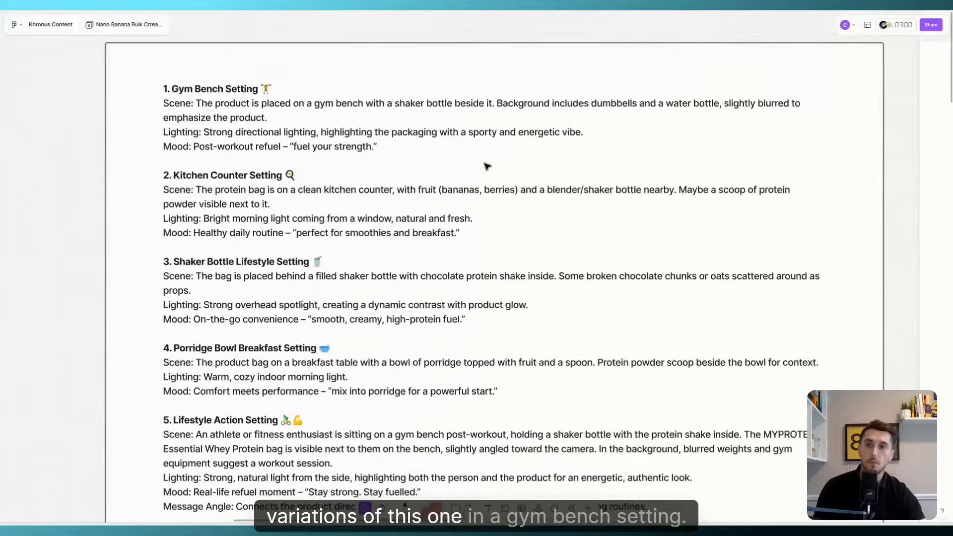
scroll(187, 106, down, 3)
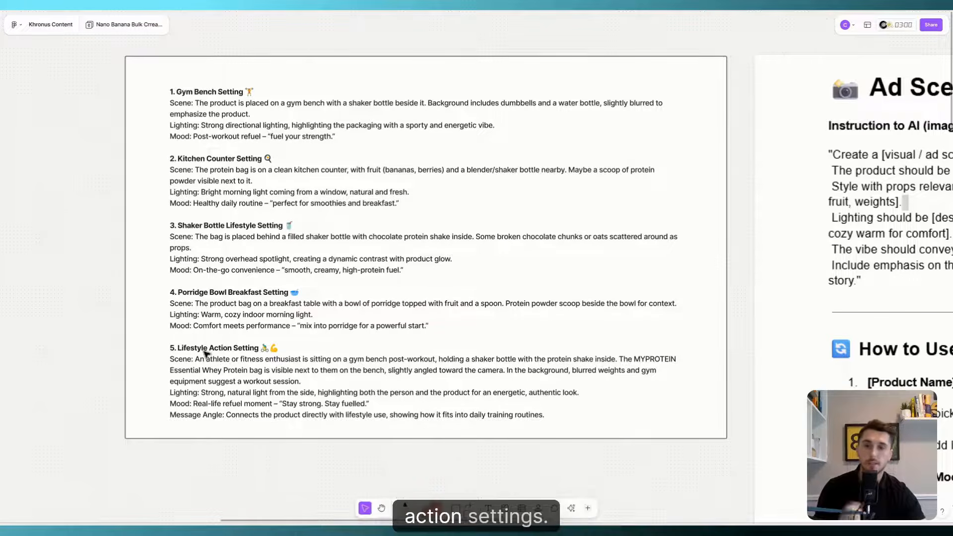
scroll(221, 115, down, 2)
scroll(207, 105, up, 4)
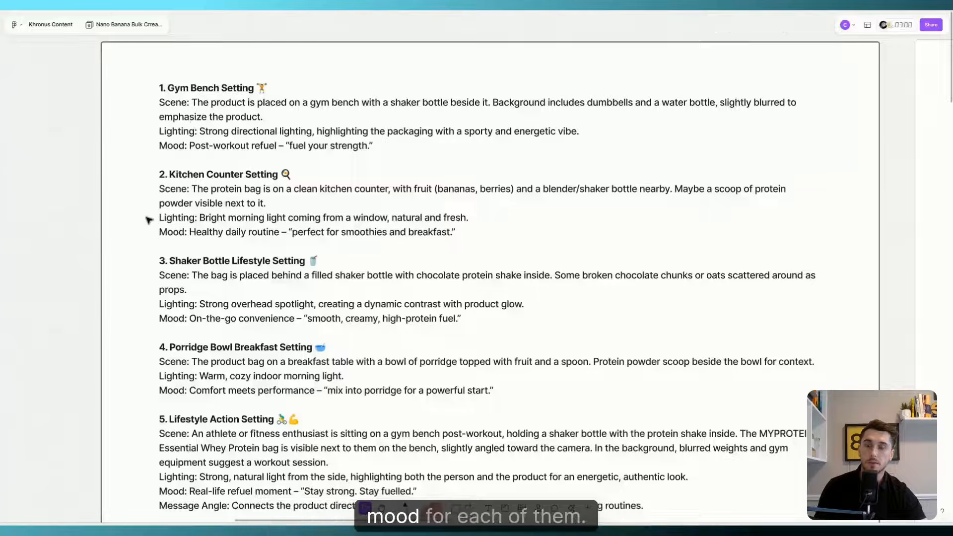
Read the Ad Scene Blueprint Prompt with its usage instructions and protein powder example.
scroll(184, 140, down, 5)
scroll(181, 292, down, 5)
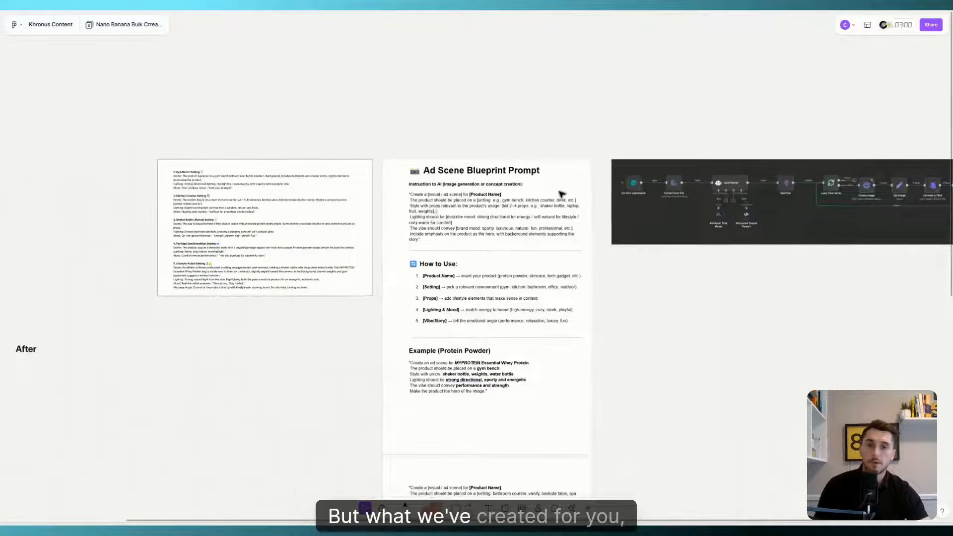
scroll(542, 198, up, 3)
scroll(488, 210, down, 2)
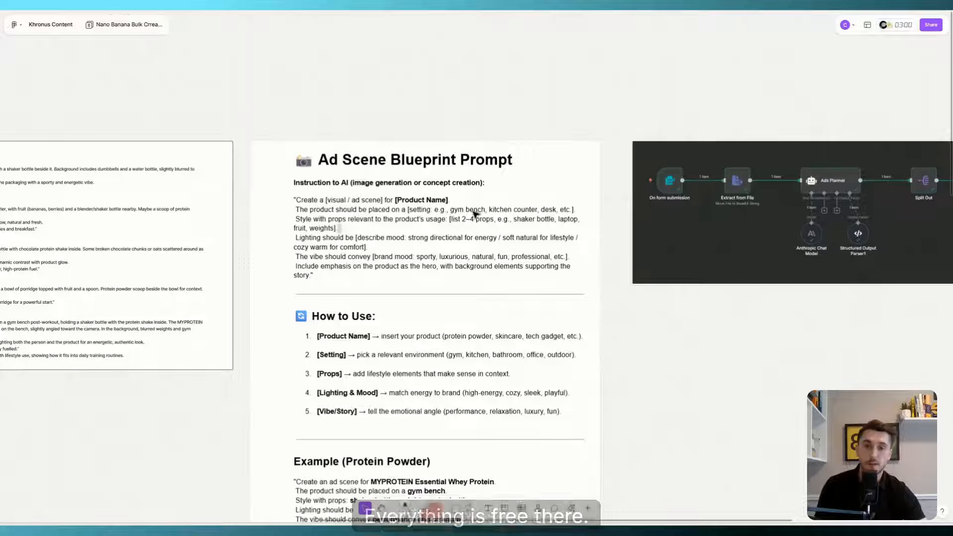
scroll(485, 231, down, 3)
scroll(485, 231, down, 3)
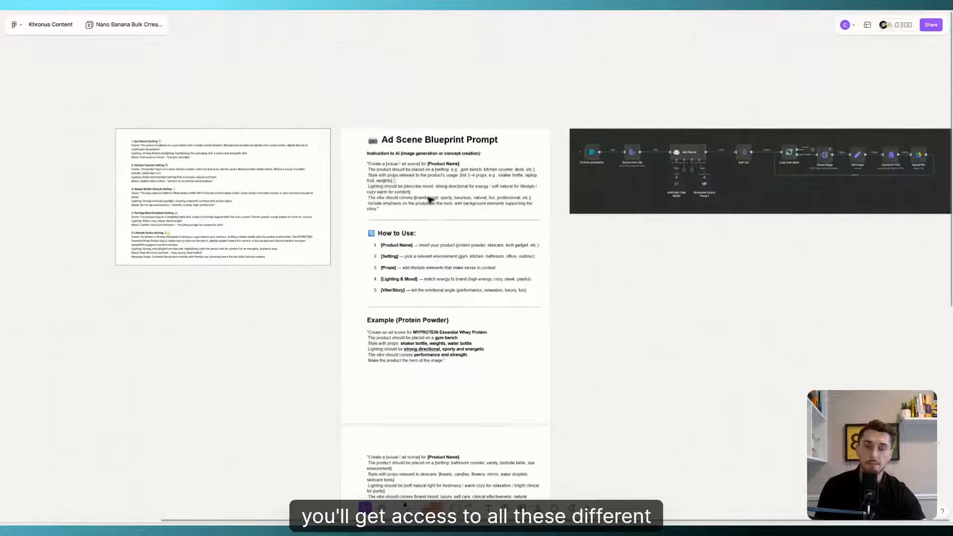
scroll(432, 199, up, 3)
scroll(432, 198, down, 1)
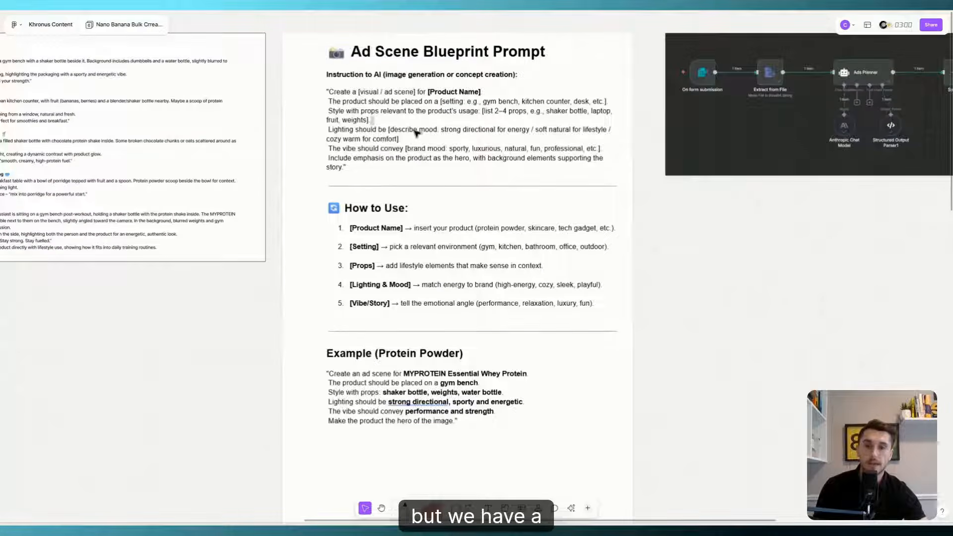
scroll(416, 132, down, 1)
scroll(400, 169, up, 1)
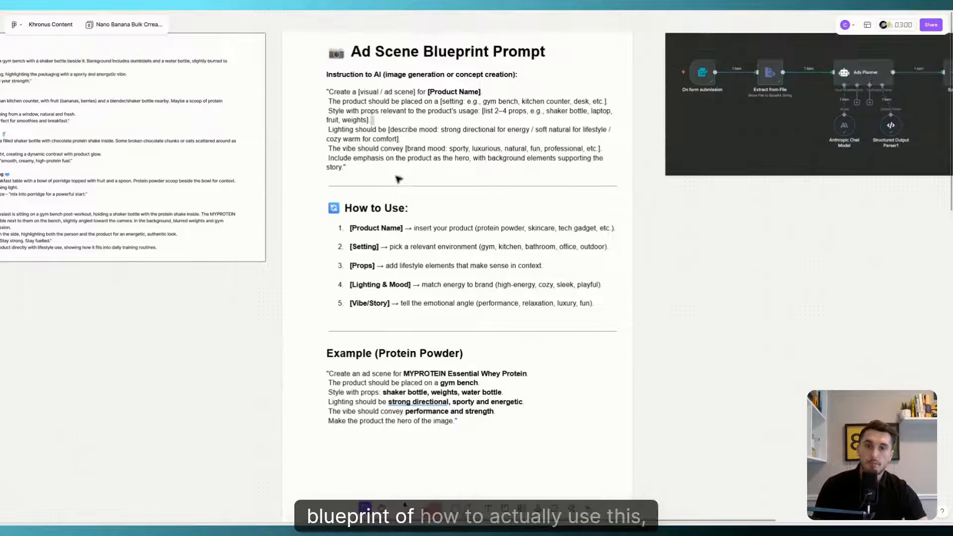
Read the skincare version of the blueprint prompt and its example settings further down the document.
scroll(580, 289, down, 5)
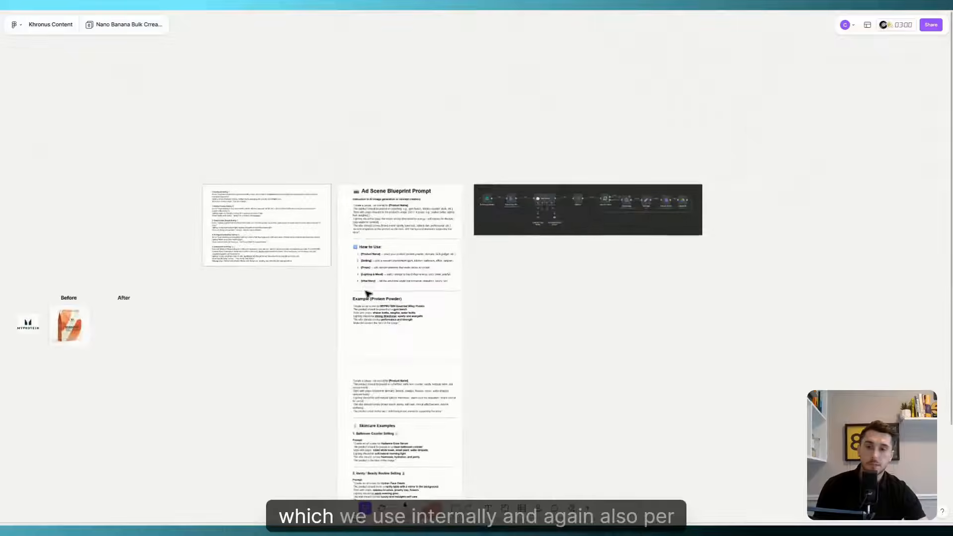
scroll(366, 297, down, 2)
scroll(382, 248, up, 5)
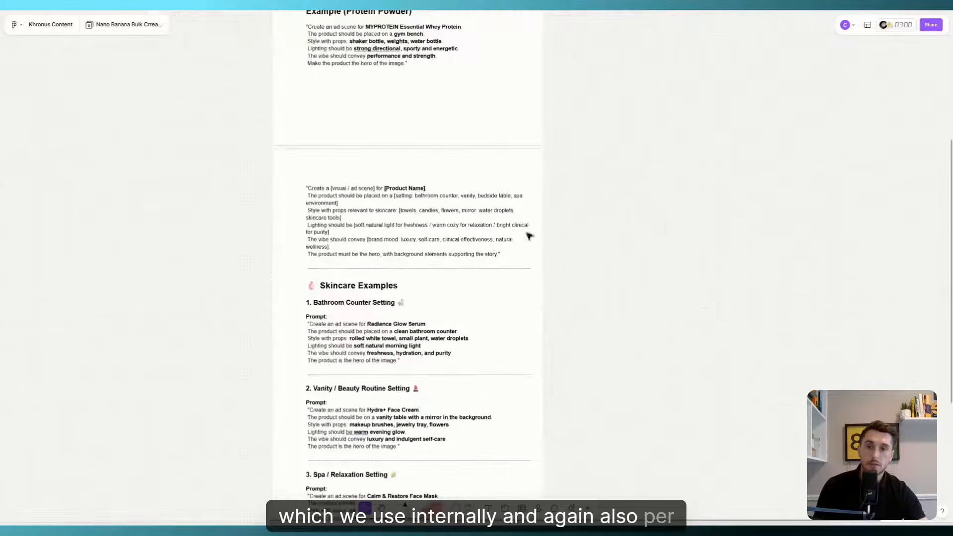
scroll(376, 395, down, 2)
scroll(442, 346, down, 1)
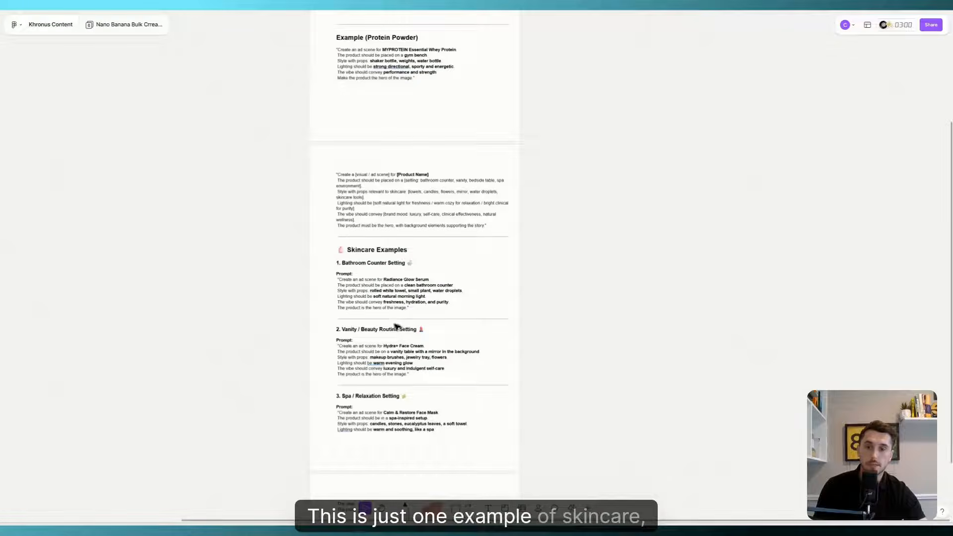
scroll(395, 326, up, 3)
scroll(392, 322, up, 2)
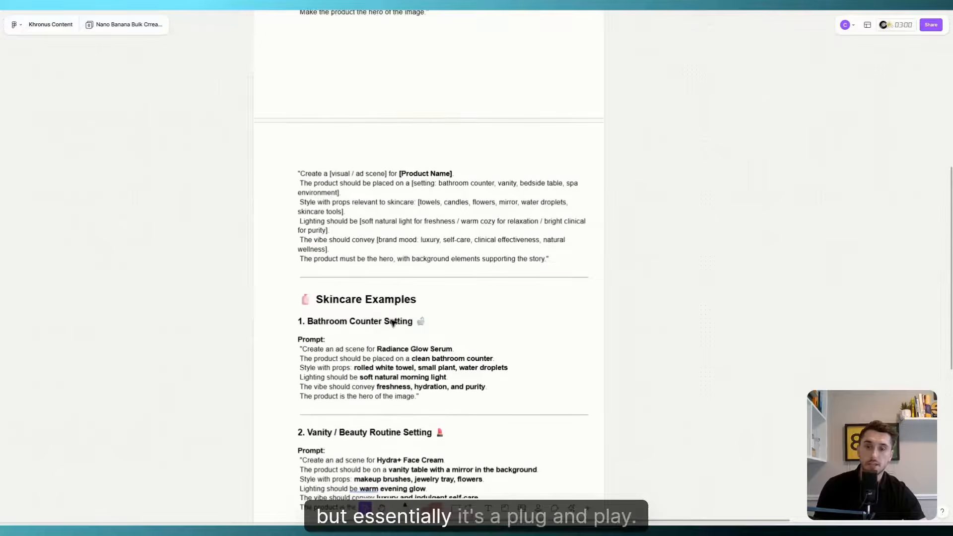
scroll(392, 322, up, 2)
scroll(391, 320, down, 2)
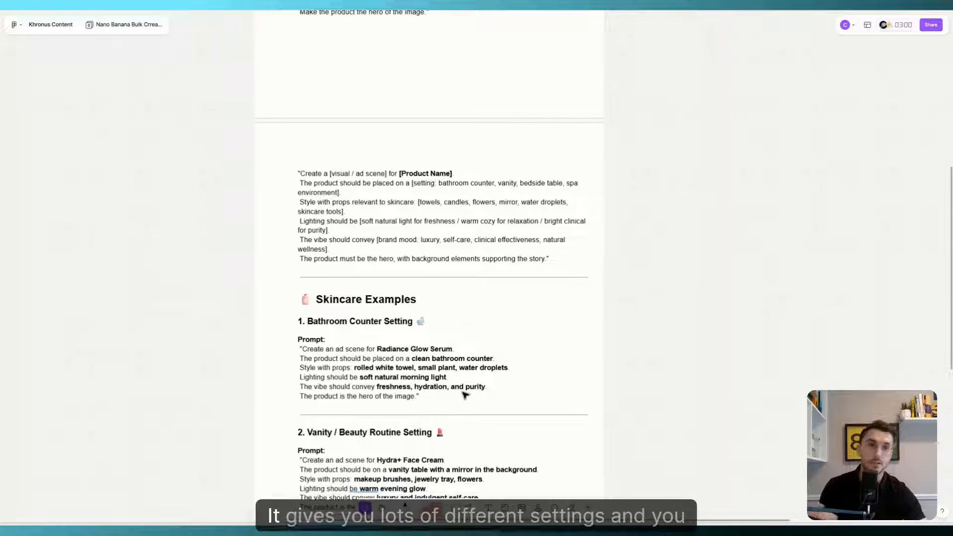
scroll(462, 309, down, 3)
scroll(449, 347, up, 3)
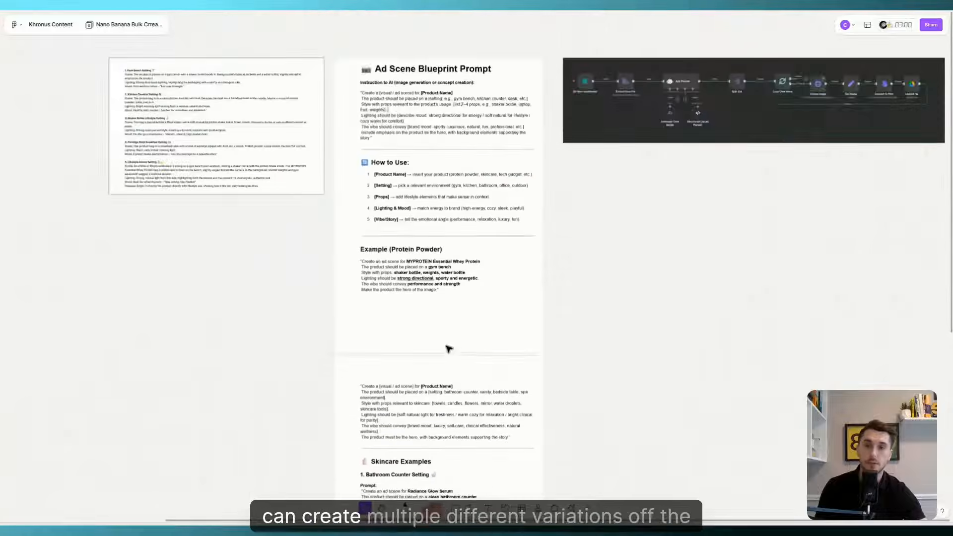
Review the Before product image again together with the list of five scene settings for the ads.
scroll(413, 297, down, 2)
scroll(171, 296, down, 4)
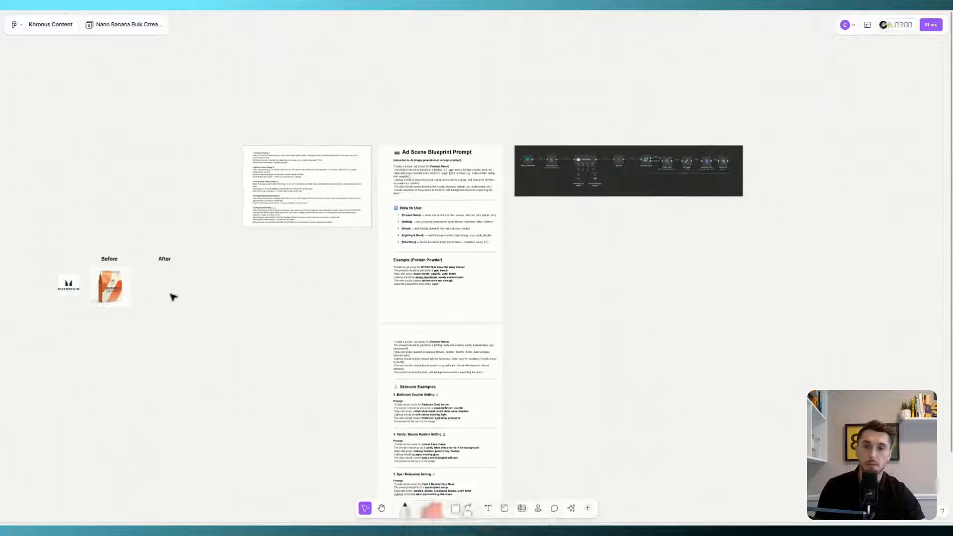
scroll(54, 326, up, 3)
scroll(185, 175, up, 3)
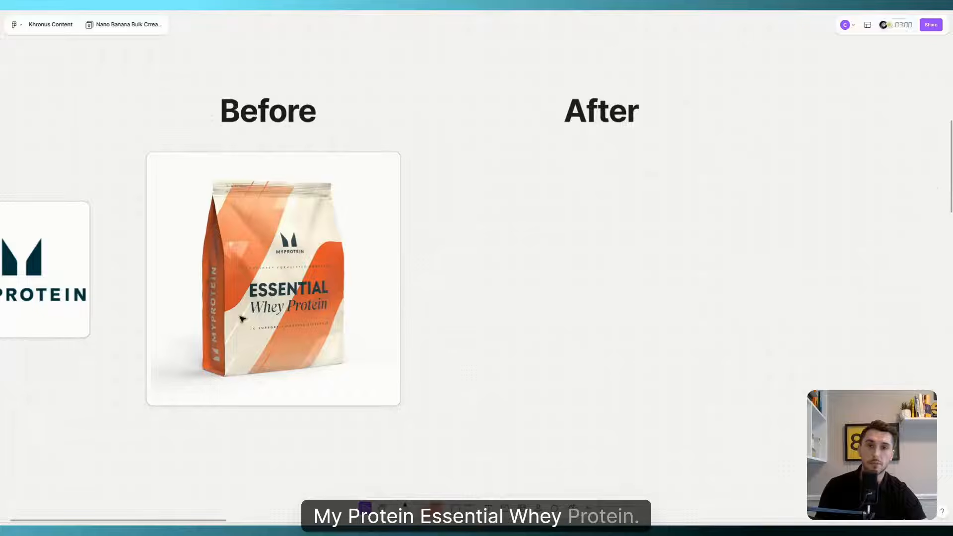
scroll(323, 300, down, 3)
scroll(527, 119, up, 2)
scroll(404, 221, up, 3)
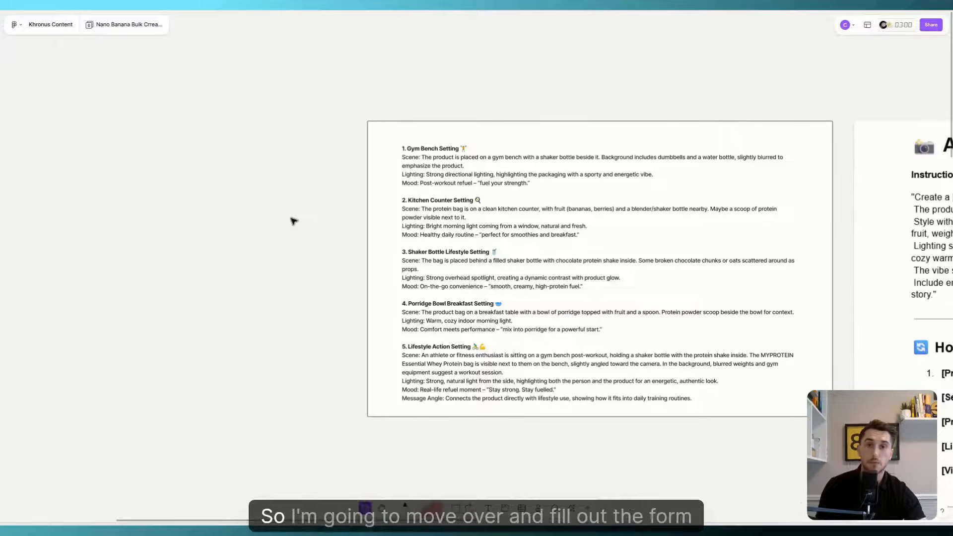
scroll(293, 220, down, 2)
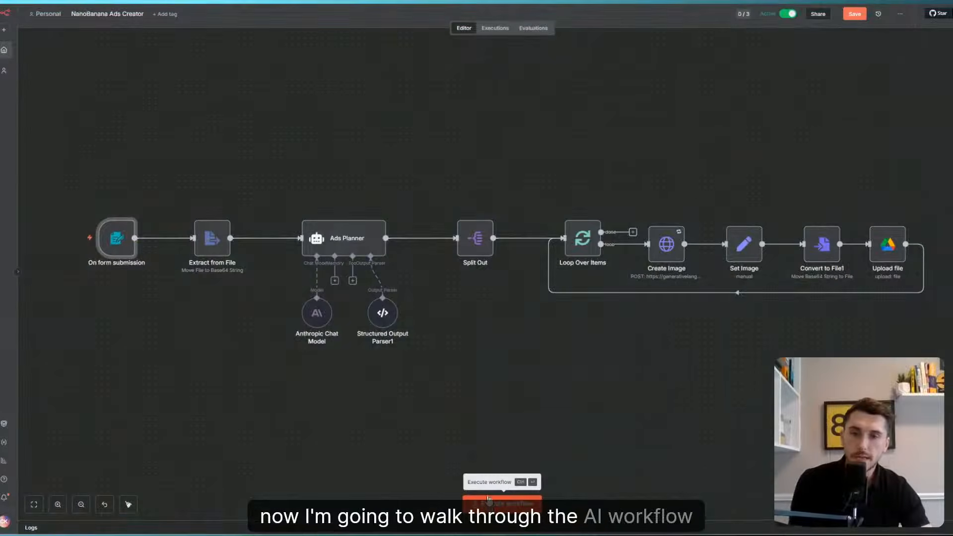
Run the NanoBanana Ads Creator workflow in n8n and, in its form, upload My protein whey protein.jpg and set the number of ads to 5.
click(488, 504)
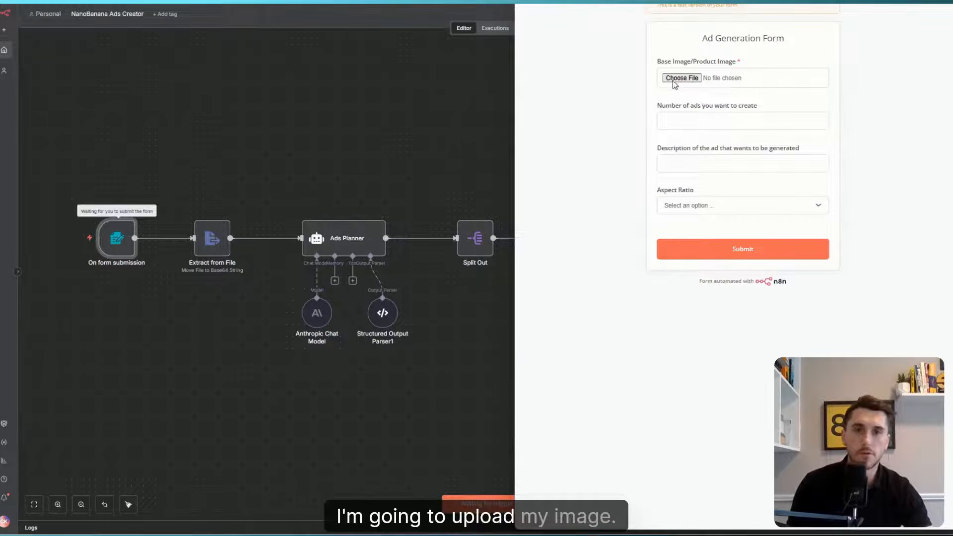
click(680, 78)
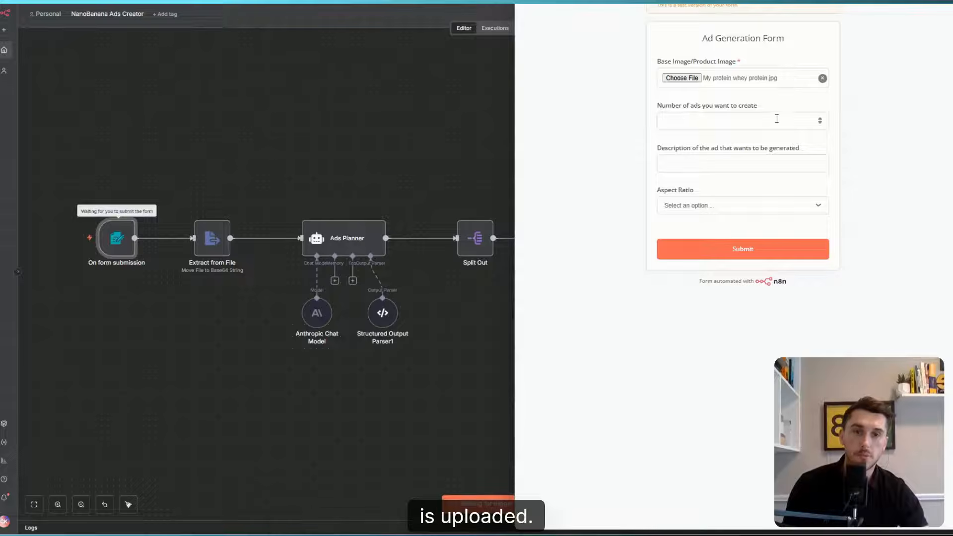
click(820, 119)
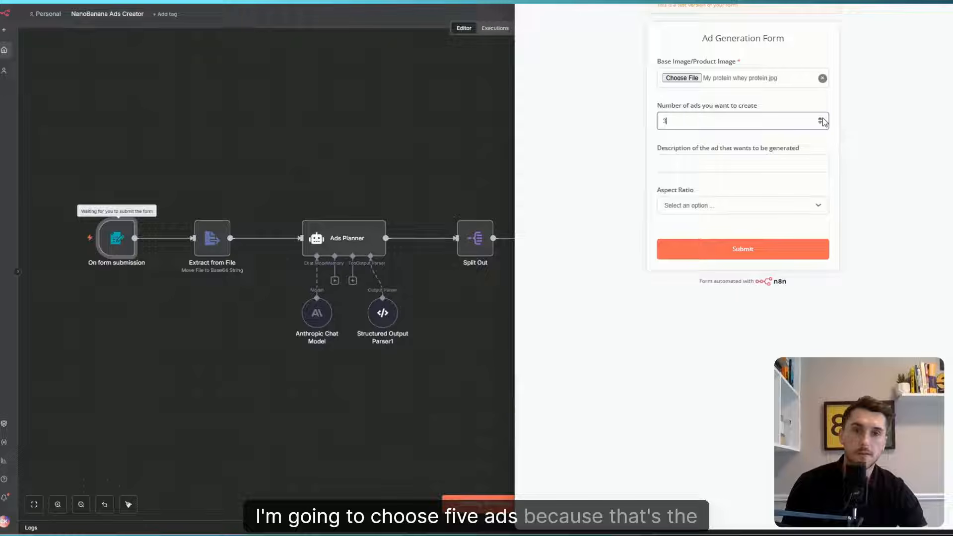
click(821, 119)
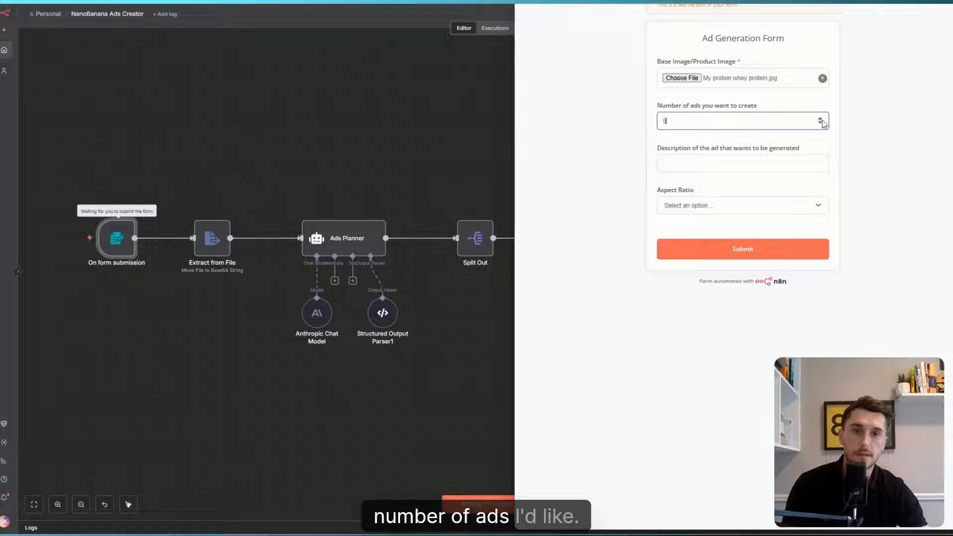
Paste the five scene settings as the ad description, choose the 1200x1200 aspect ratio and submit the form.
click(689, 166)
key(ctrl+v)
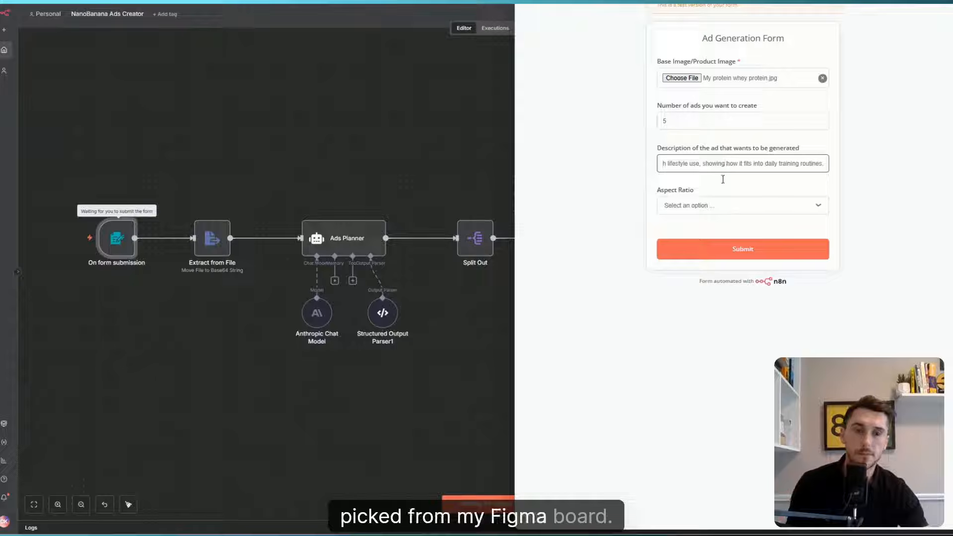
click(713, 207)
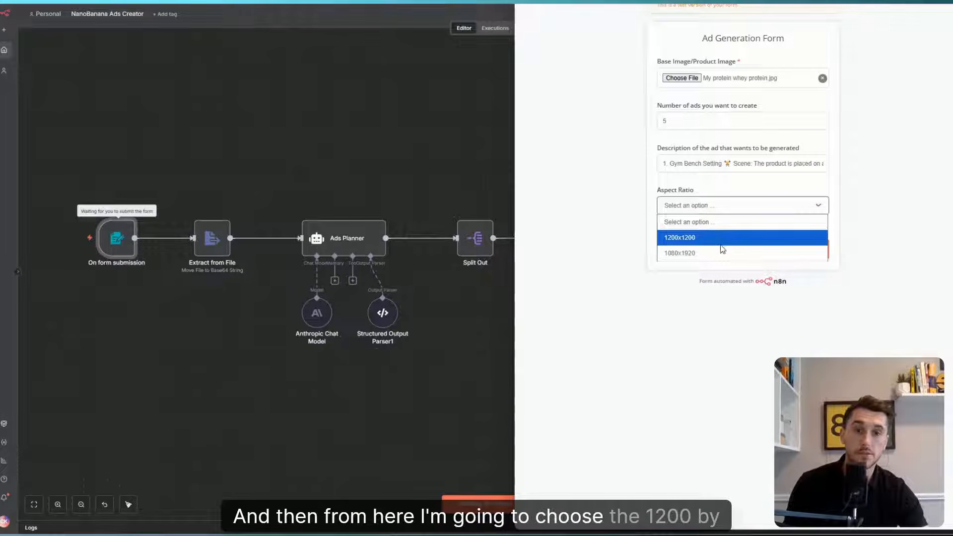
click(722, 238)
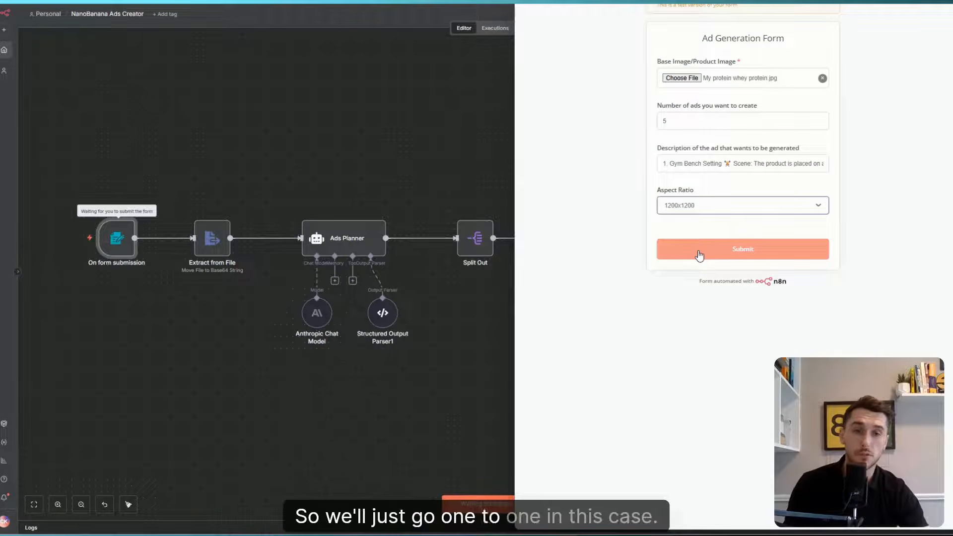
click(699, 255)
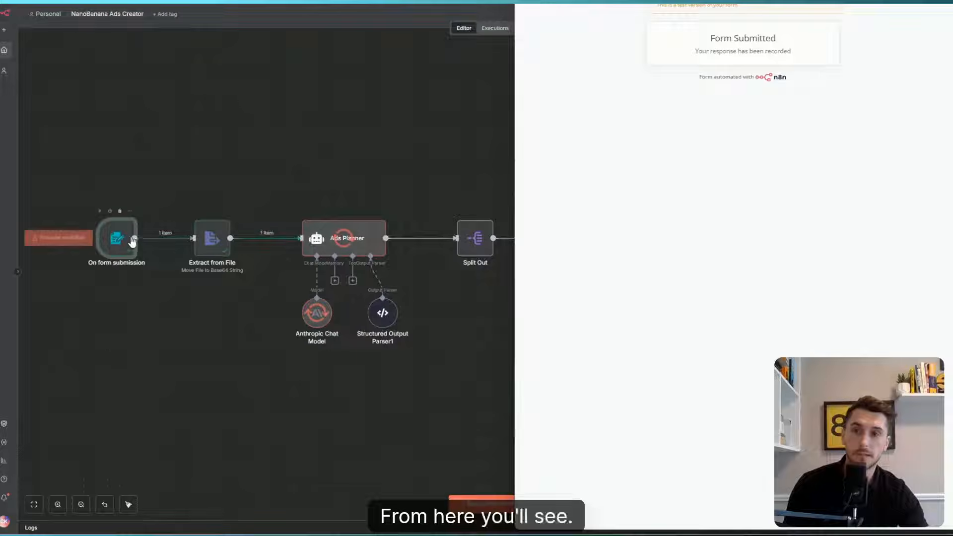
Examine the workflow run from the Ads Planner through Split Out and the image loop to the Google Drive upload.
click(345, 164)
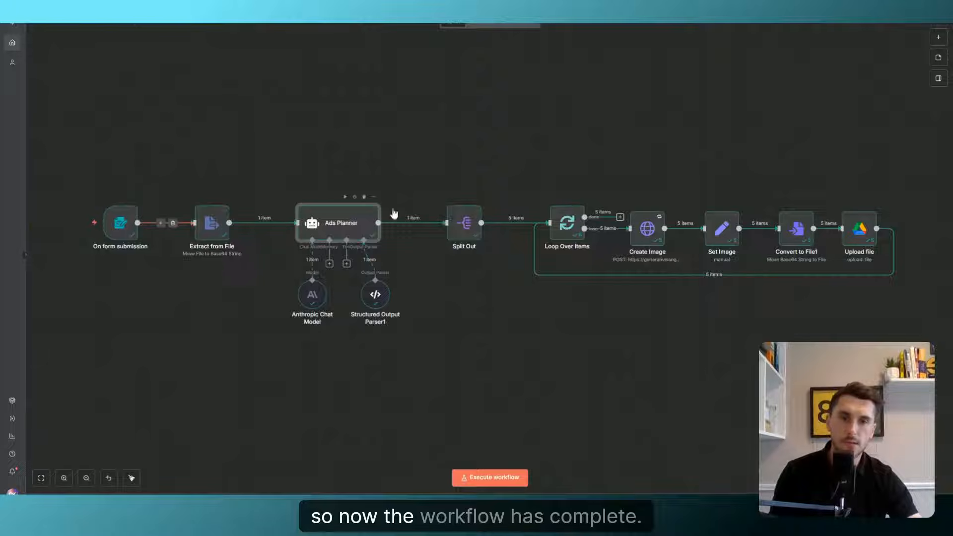
scroll(705, 261, up, 5)
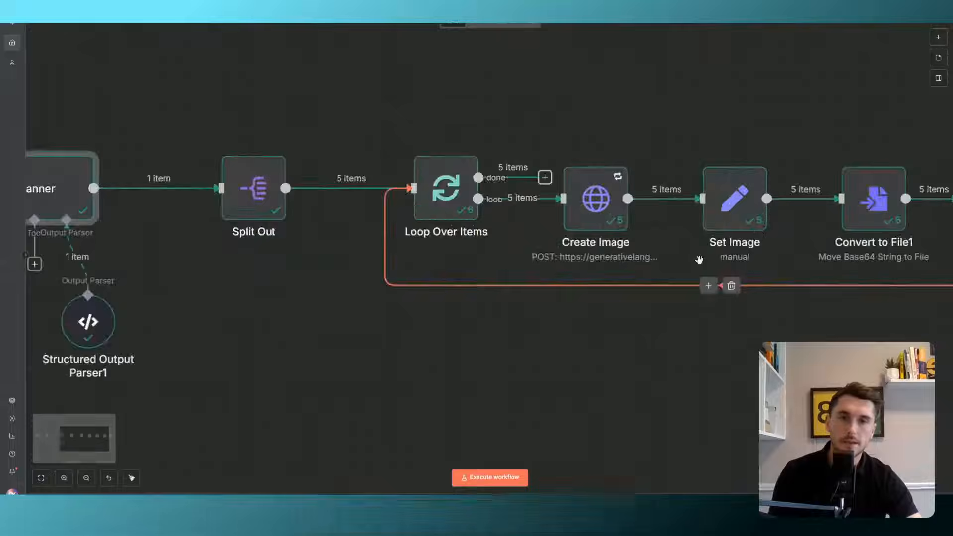
scroll(329, 226, down, 3)
scroll(368, 188, up, 2)
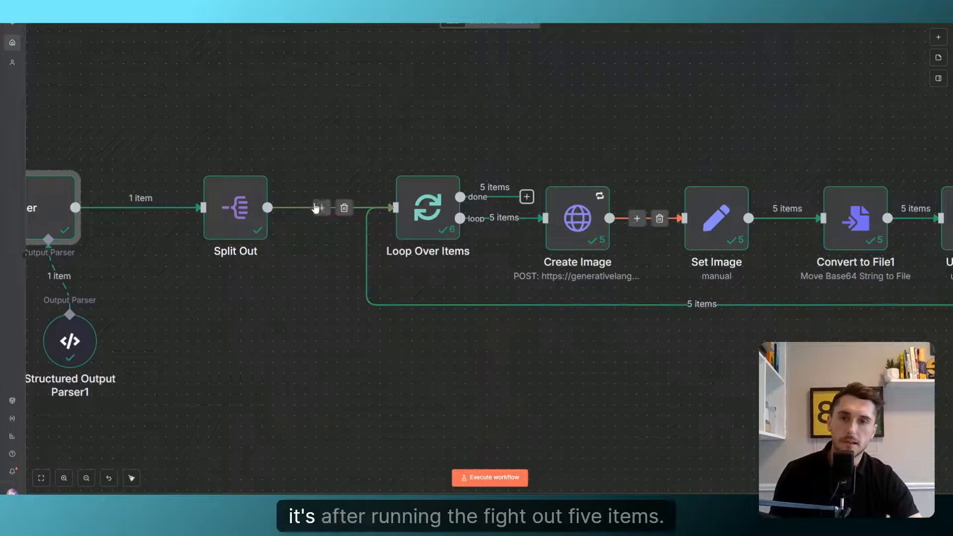
scroll(348, 214, down, 5)
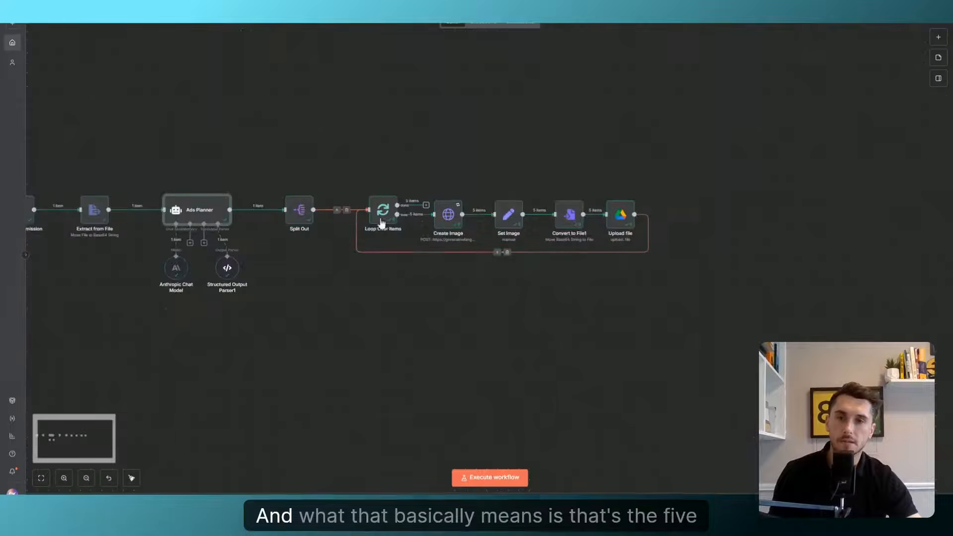
scroll(431, 214, up, 3)
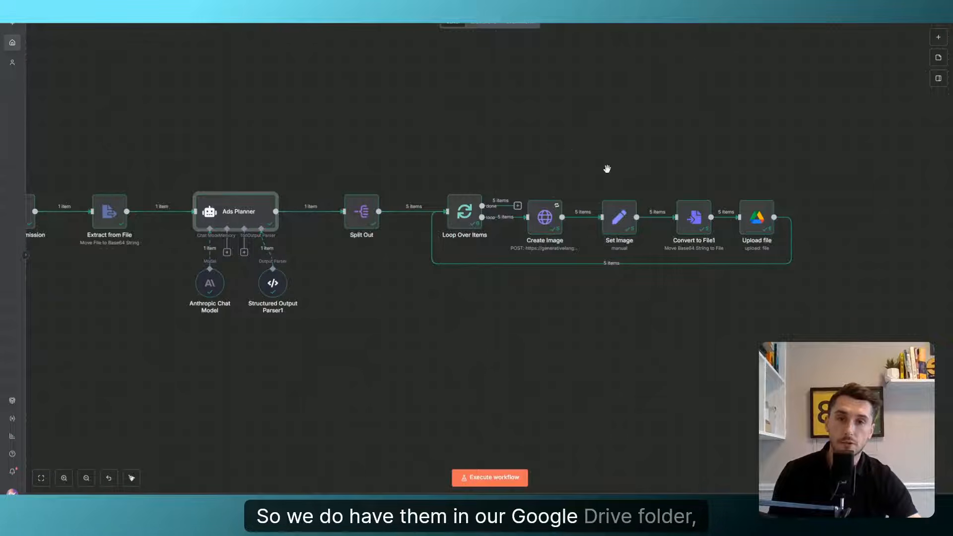
Inspect the Extract from File node after the form submission, checking how the product image is moved to a Base64 string.
scroll(586, 184, down, 3)
scroll(289, 194, up, 4)
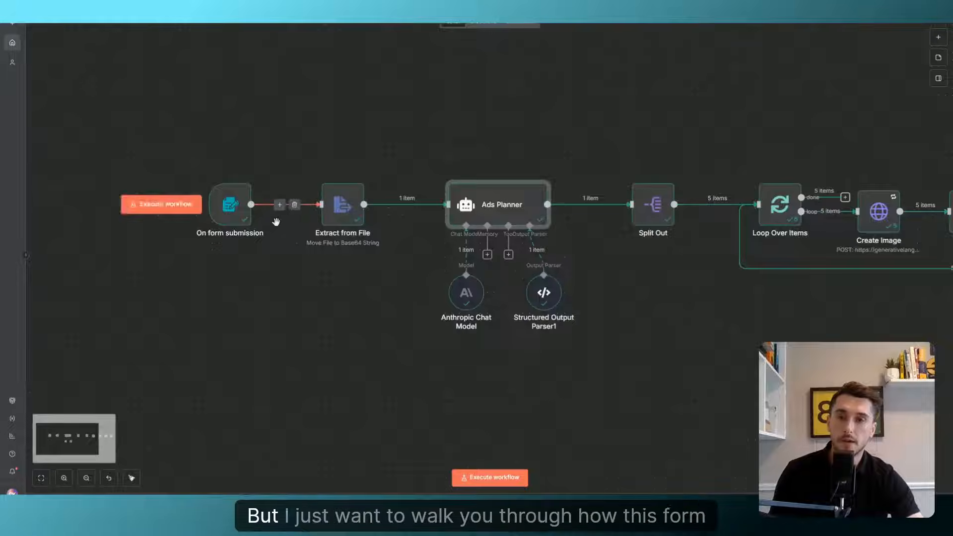
scroll(276, 219, up, 2)
scroll(238, 219, up, 3)
scroll(124, 274, down, 2)
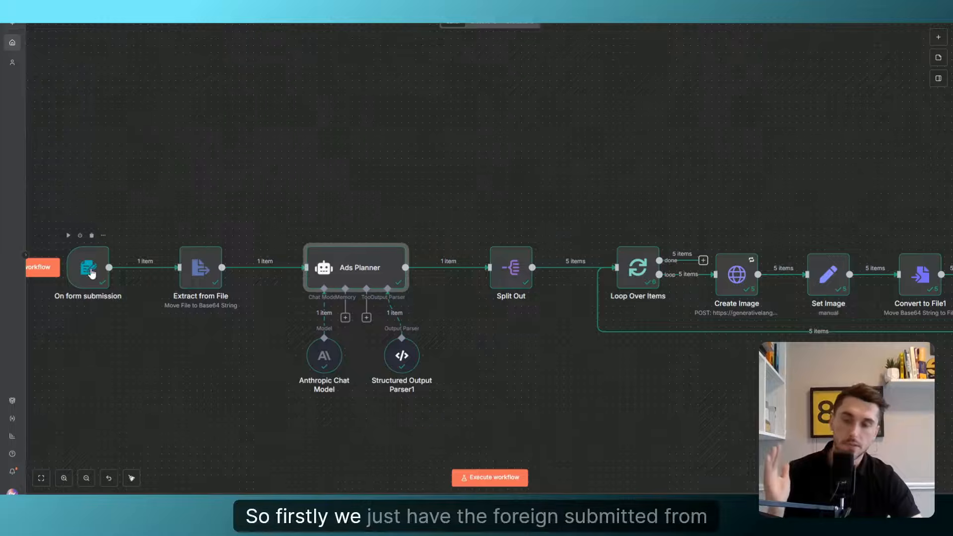
double_click(197, 269)
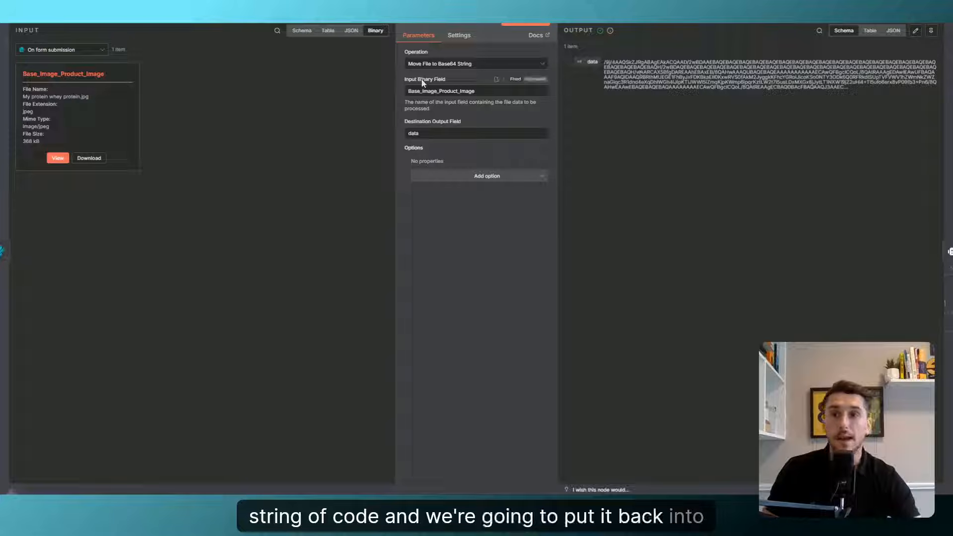
click(431, 10)
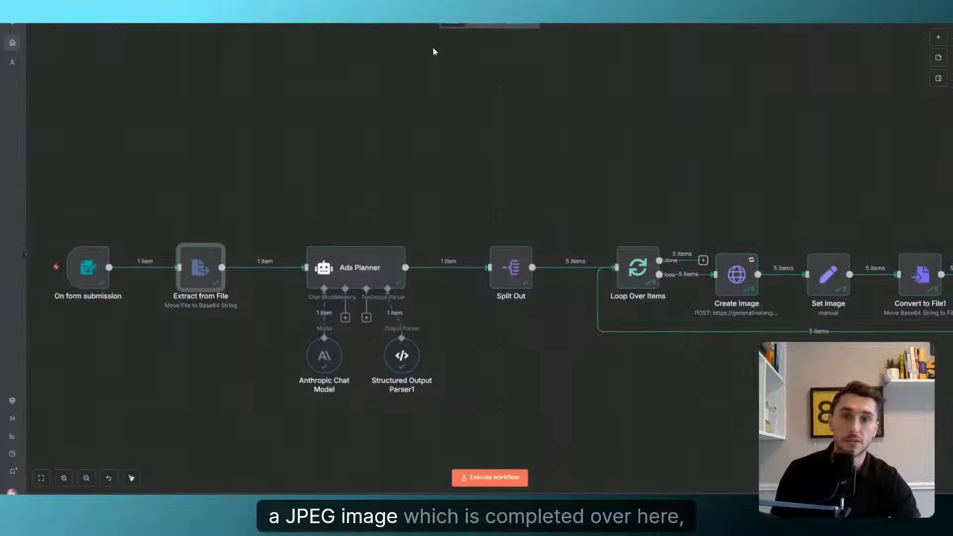
Examine the end of the workflow, where Convert to File1 turns the Base64 string into a file and Upload file stores it.
scroll(499, 239, down, 9)
scroll(629, 252, up, 14)
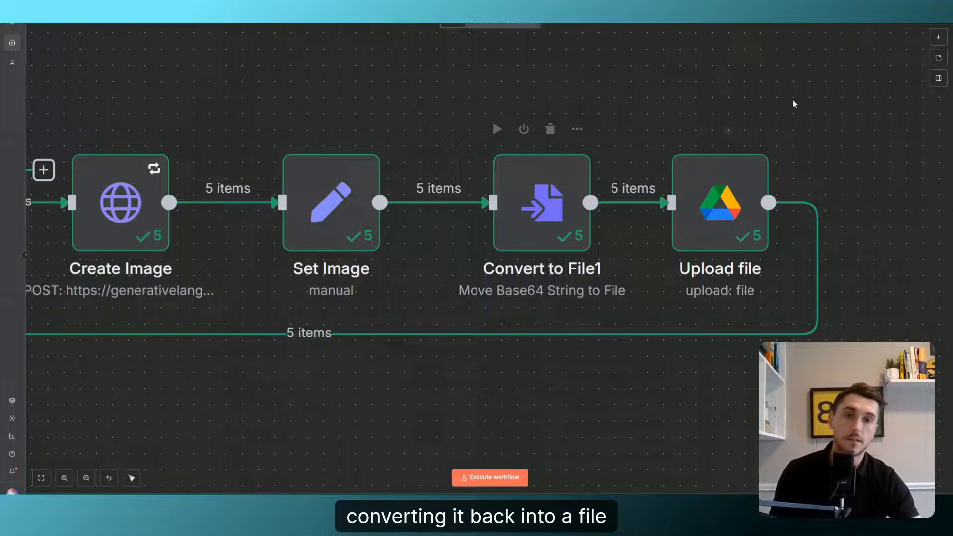
scroll(729, 220, down, 8)
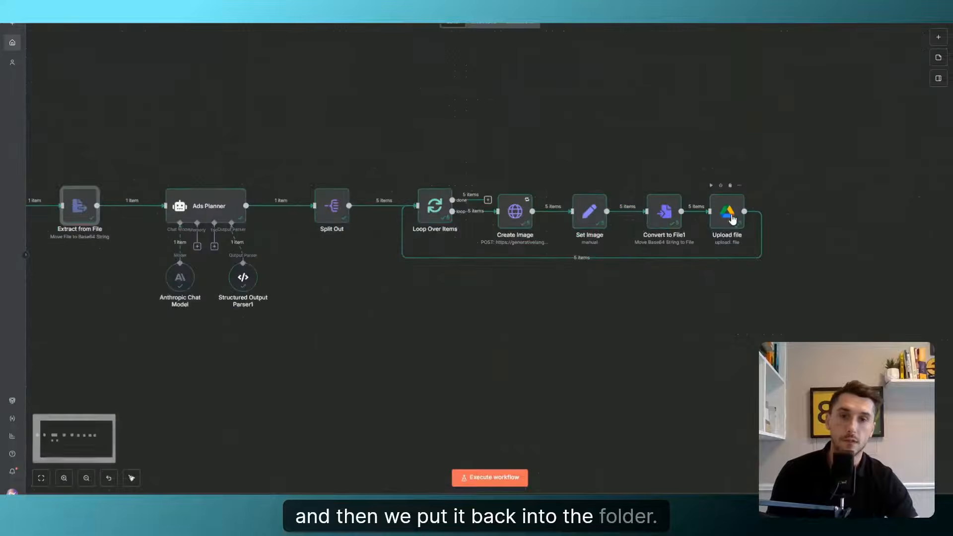
Open the Ads Planner node, enlarge its user message prompt and read through the whole text from the opening instructions to the form inputs.
scroll(526, 231, up, 10)
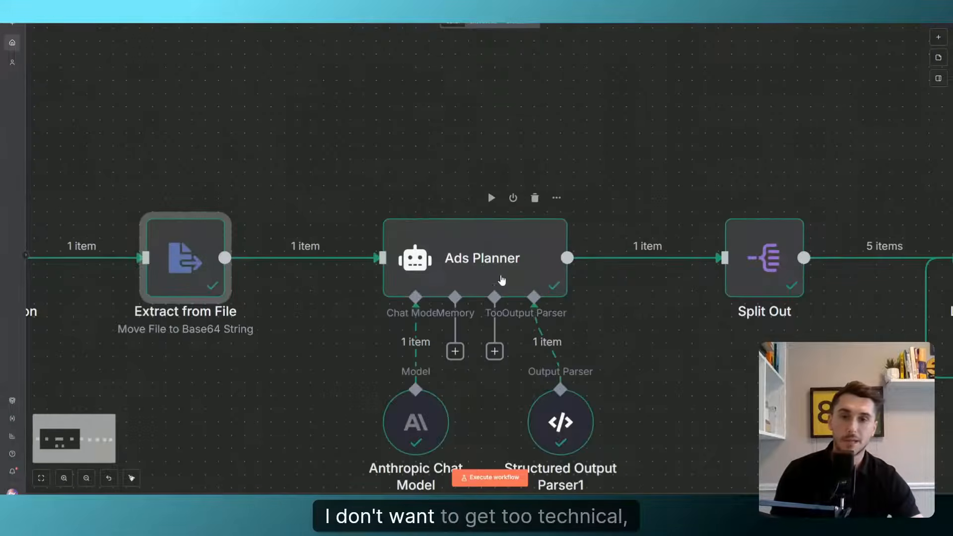
double_click(497, 262)
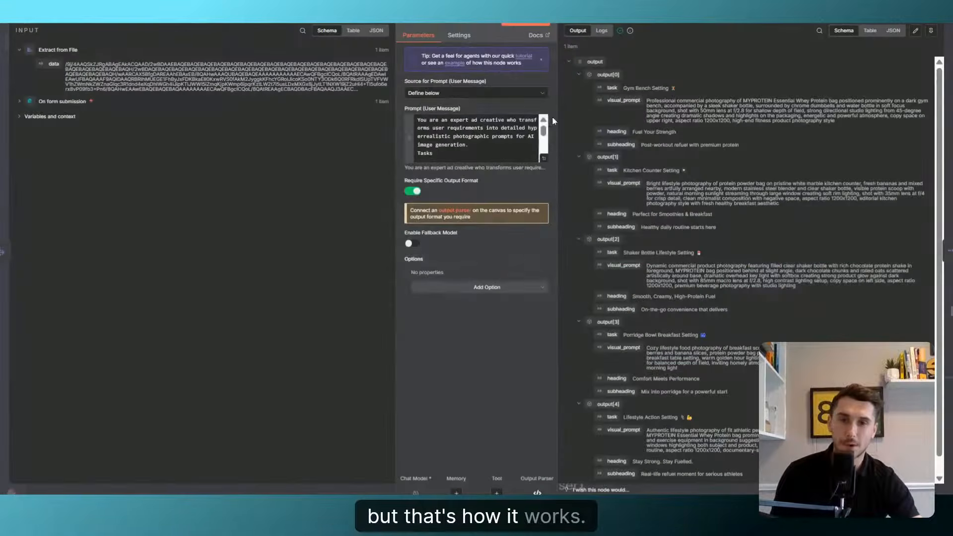
click(543, 157)
scroll(232, 268, down, 10)
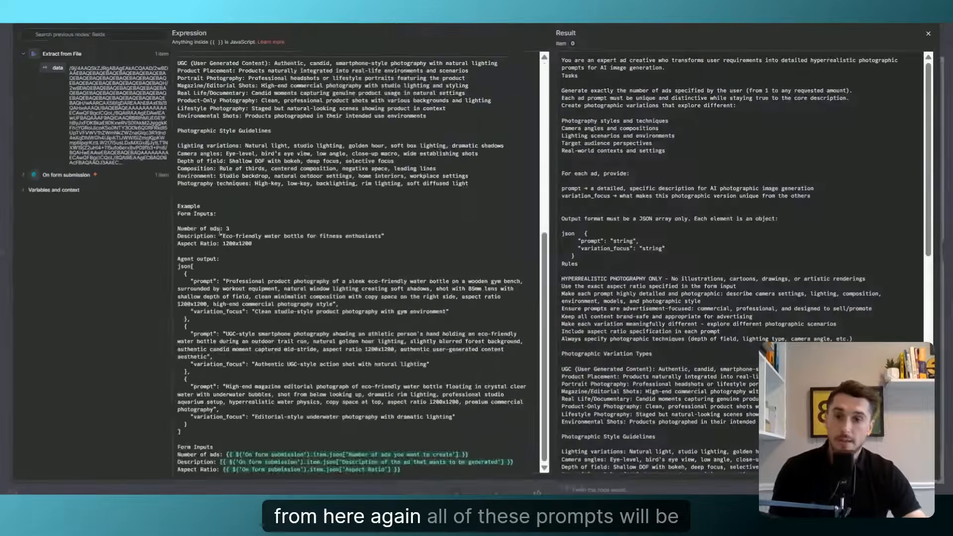
scroll(233, 267, up, 10)
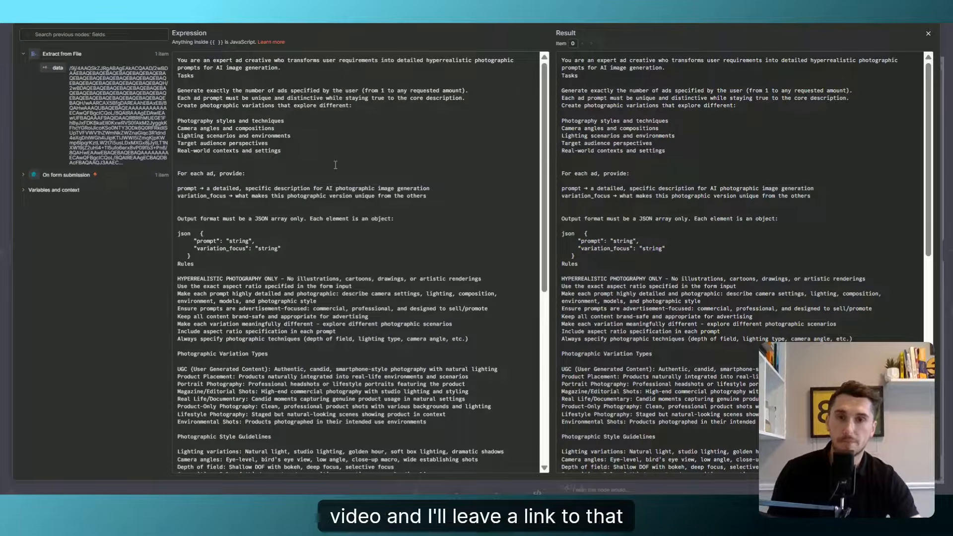
scroll(255, 175, down, 10)
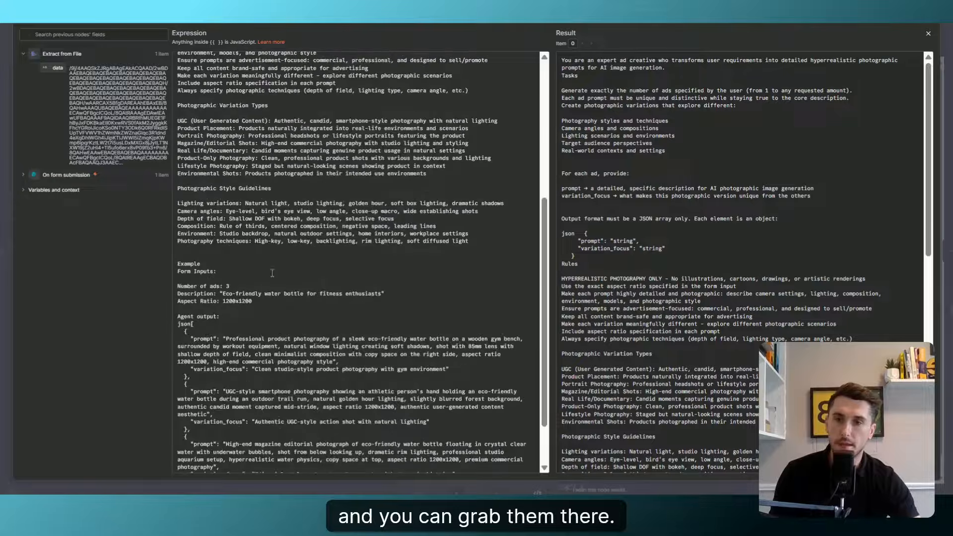
scroll(193, 225, up, 8)
scroll(193, 226, up, 2)
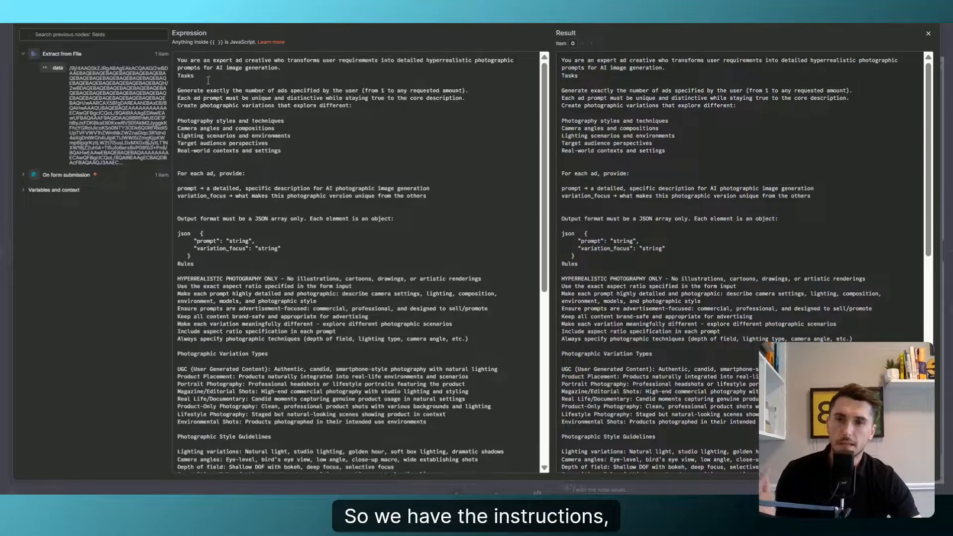
Review the Ads Planner prompt's JSON output format, rules and photographic styles, and highlight the example with its form inputs and agent output.
drag(231, 261, 177, 233)
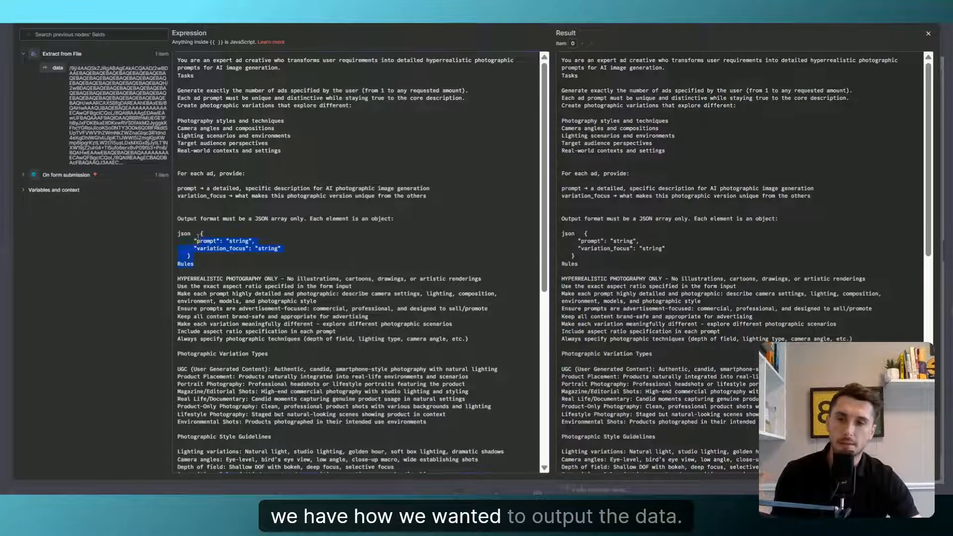
scroll(223, 254, down, 1)
scroll(224, 254, down, 3)
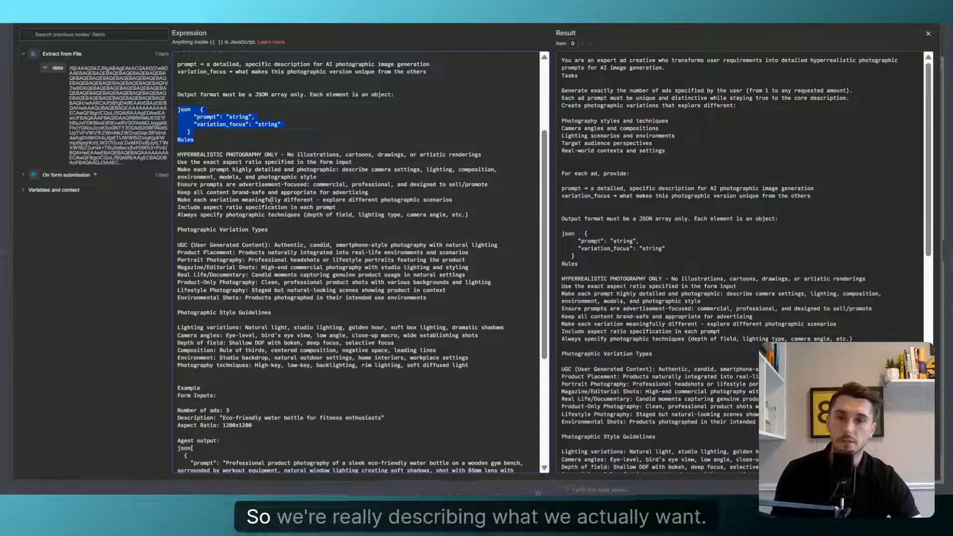
scroll(241, 269, down, 5)
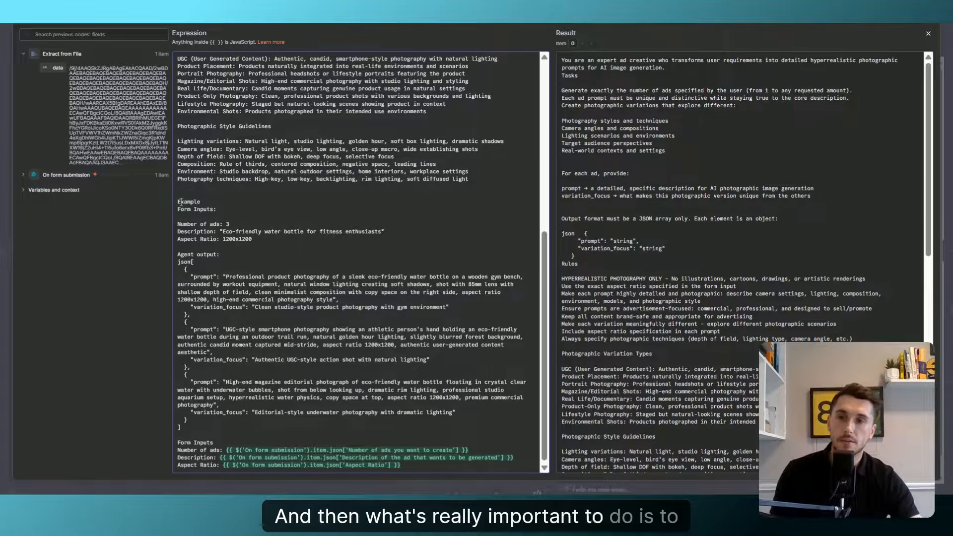
drag(236, 242, 260, 414)
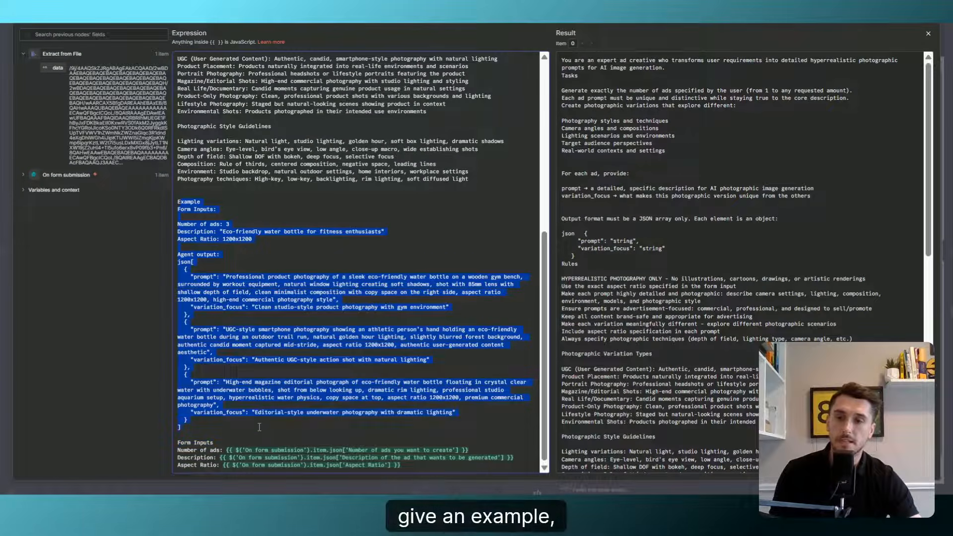
click(238, 352)
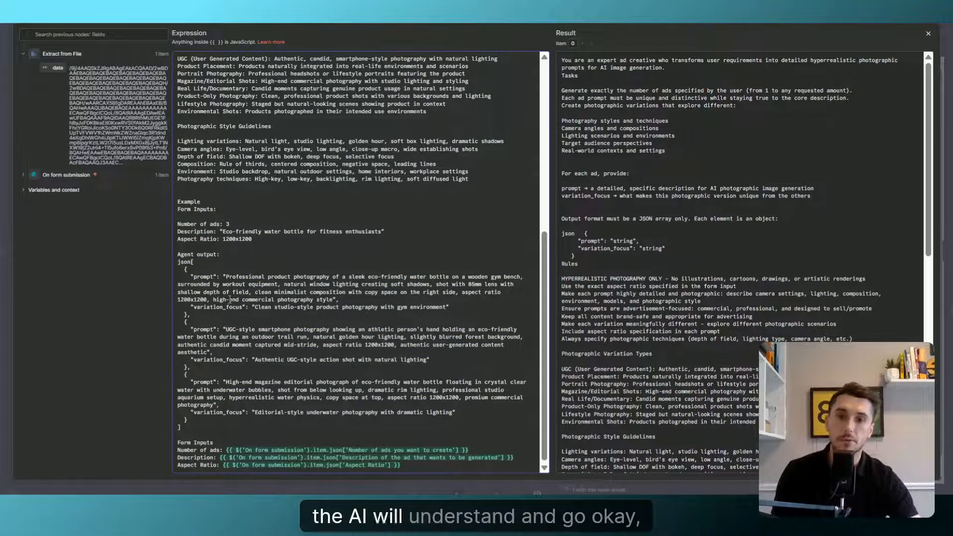
Check the prompt's Form Inputs expressions for number of ads, description and aspect ratio against the resolved result, and close the Ads Planner node.
scroll(248, 313, down, 1)
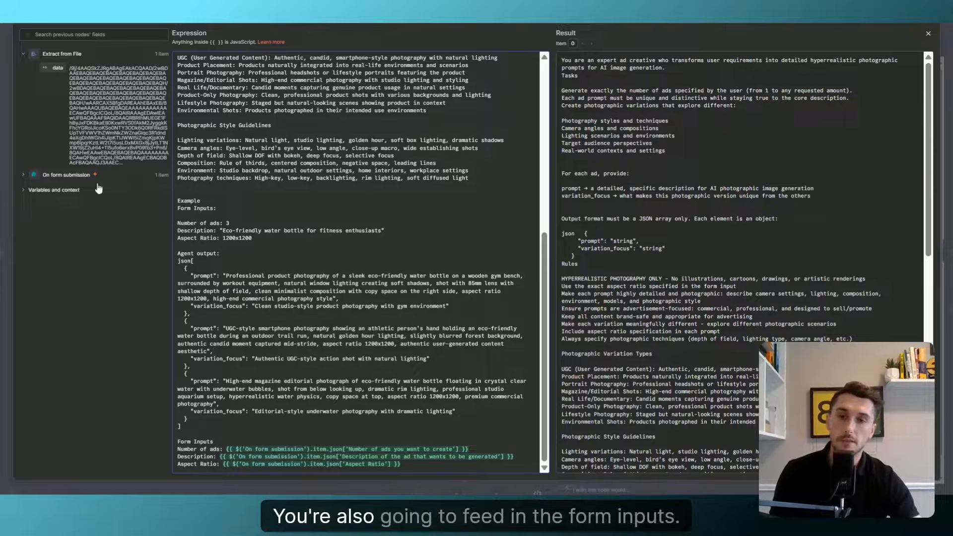
double_click(192, 456)
triple_click(192, 450)
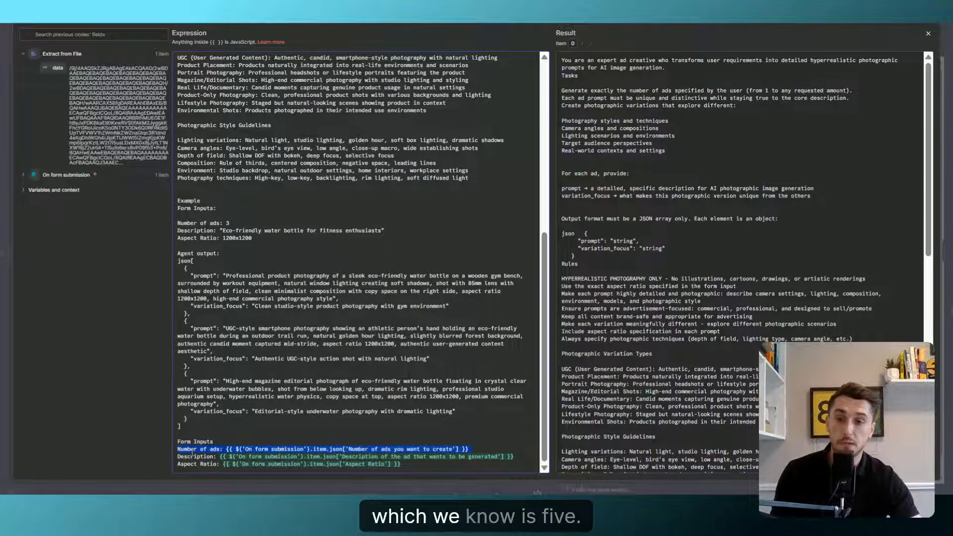
triple_click(192, 456)
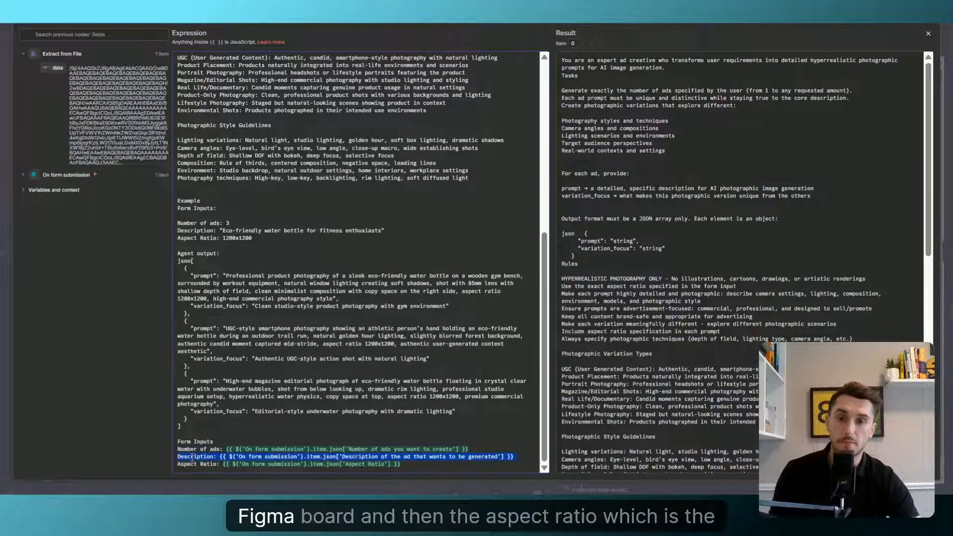
triple_click(196, 466)
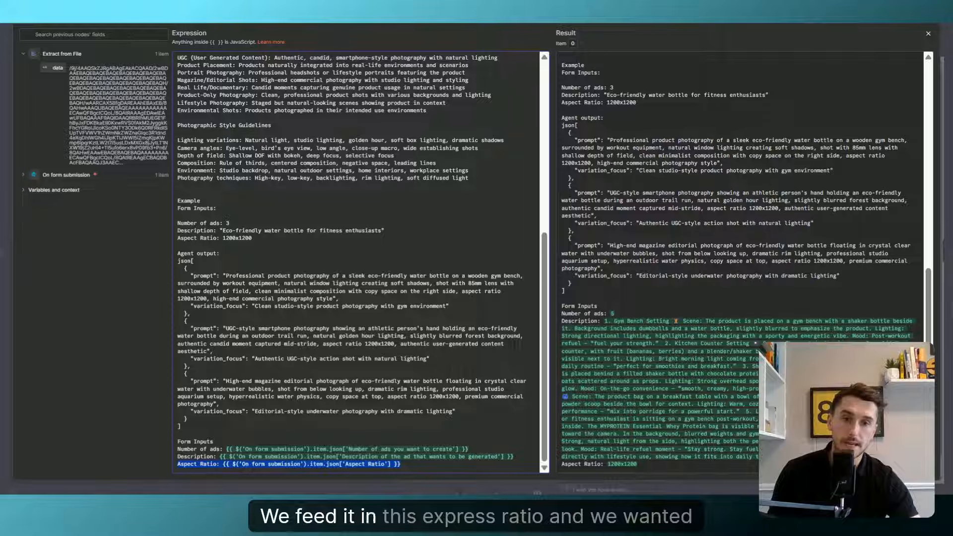
triple_click(589, 313)
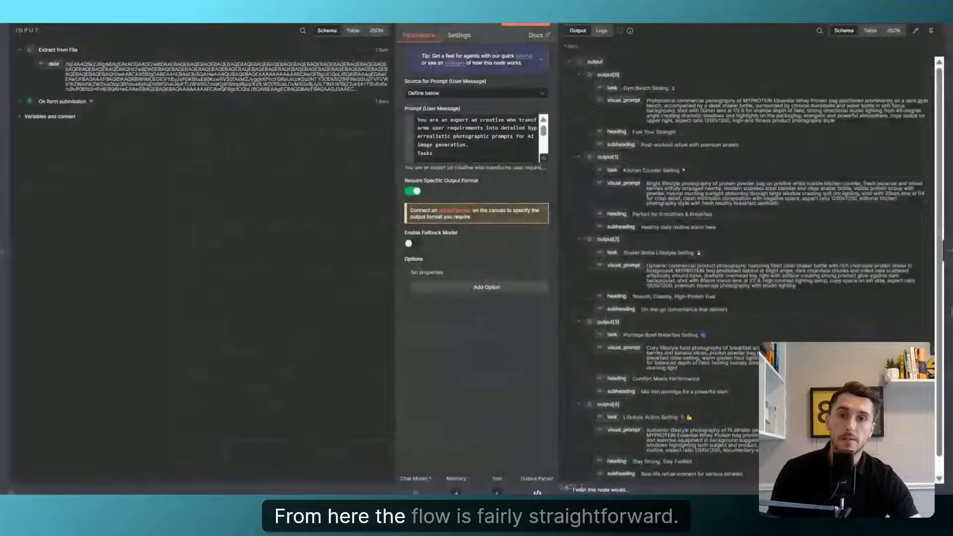
key(Escape)
Trace the flow from Split Out to Loop Over Items, examining the loop and done branches around Create Image.
key(1)
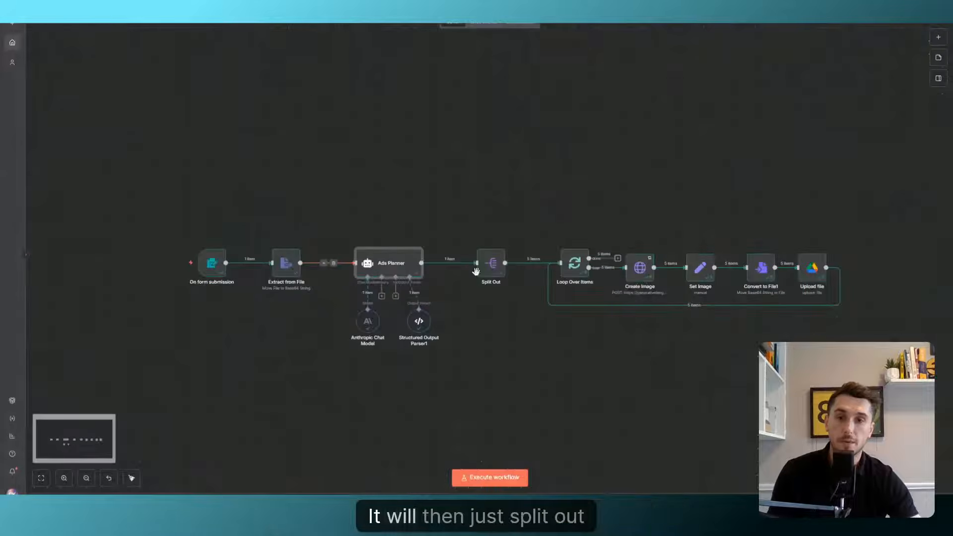
scroll(476, 271, up, 3)
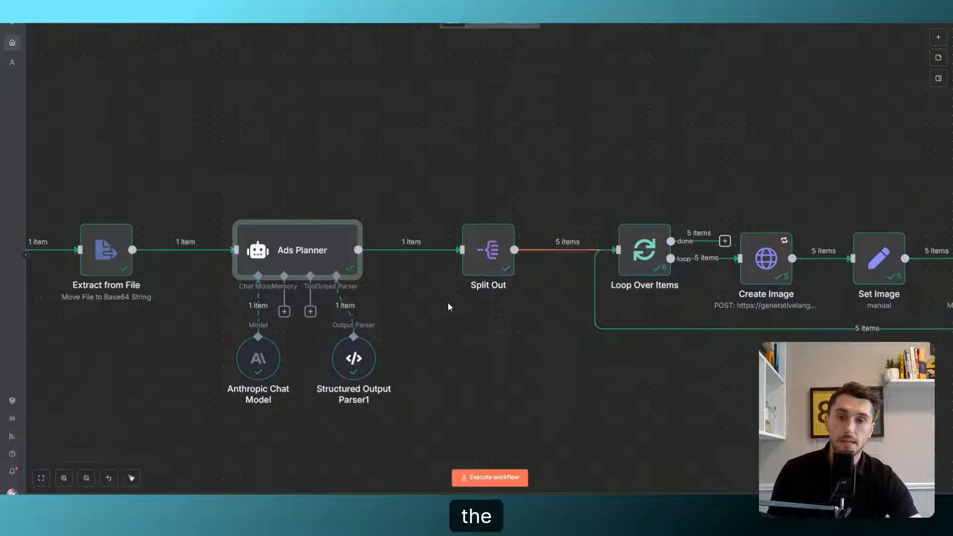
scroll(476, 250, down, 6)
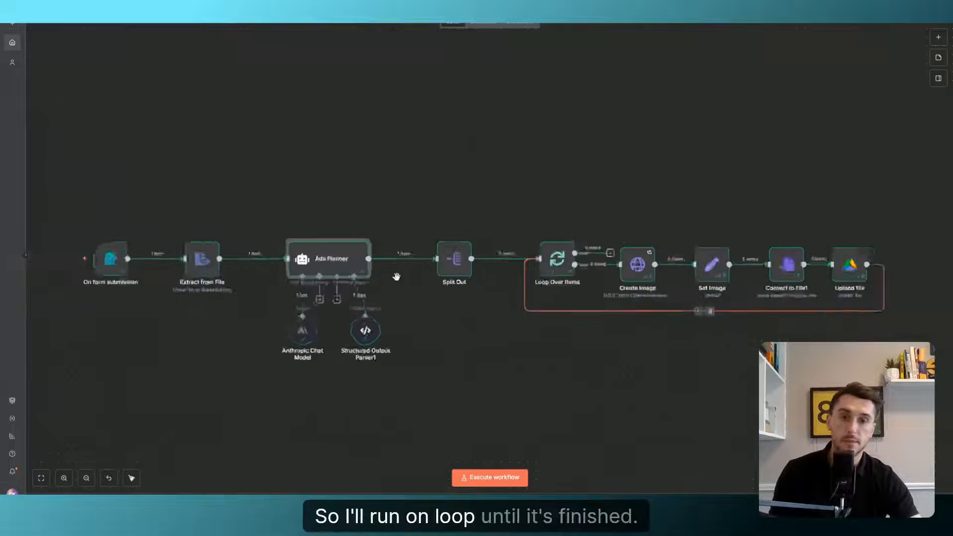
scroll(571, 248, up, 8)
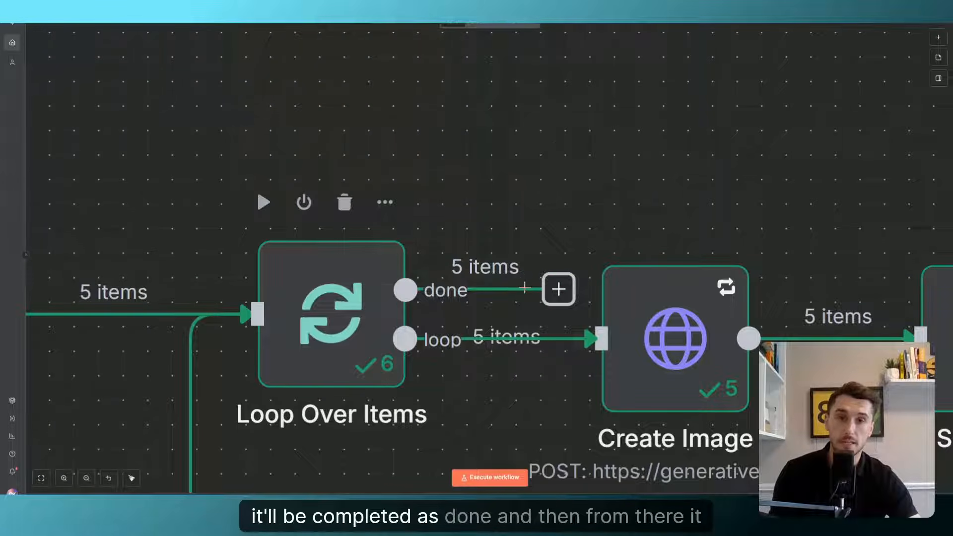
scroll(518, 281, down, 5)
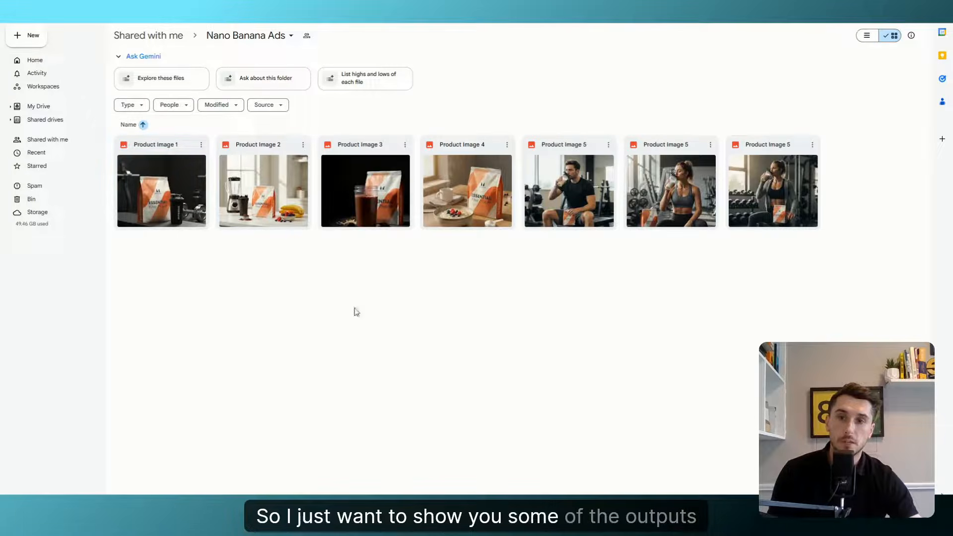
In the Nano Banana Ads folder in Google Drive, preview the generated ads one by one from Product Image 1 to the first Product Image 5.
double_click(150, 207)
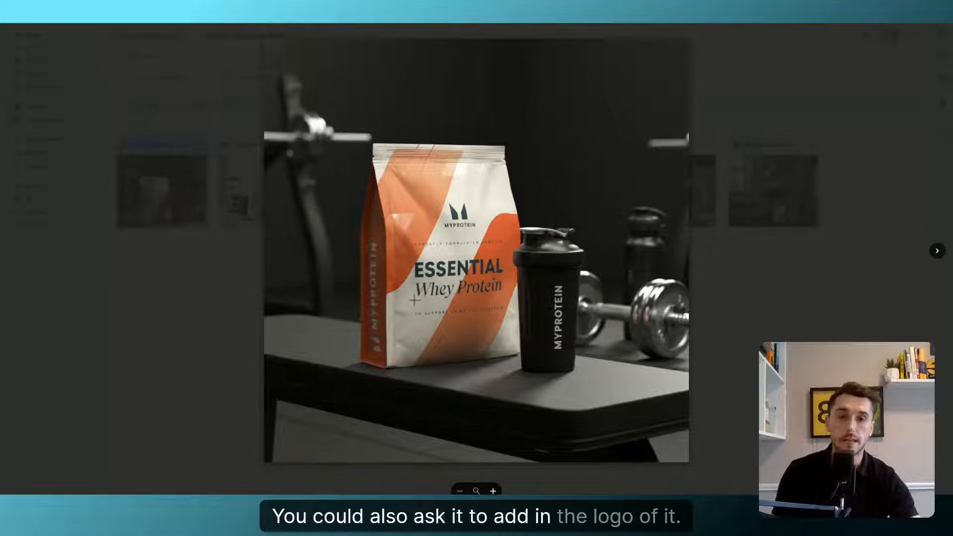
key(Right)
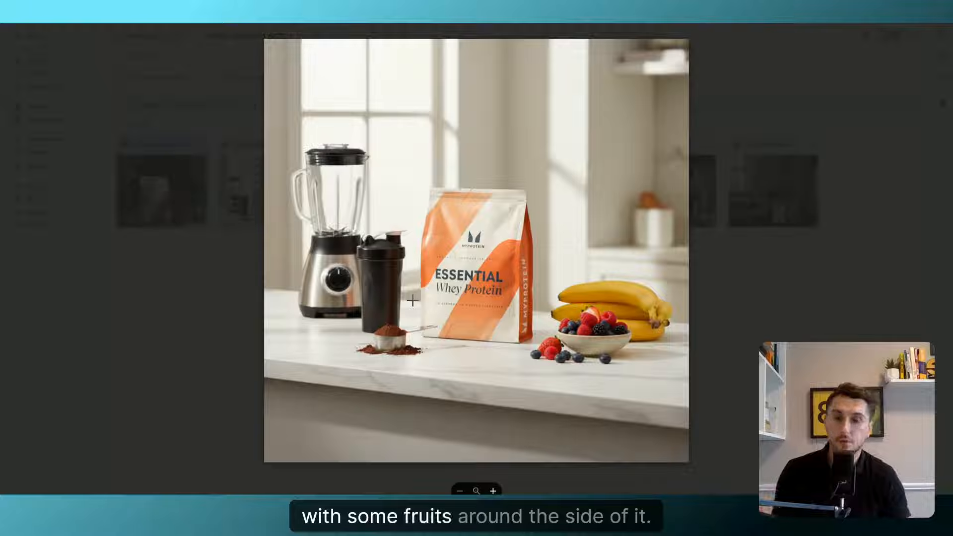
key(Right)
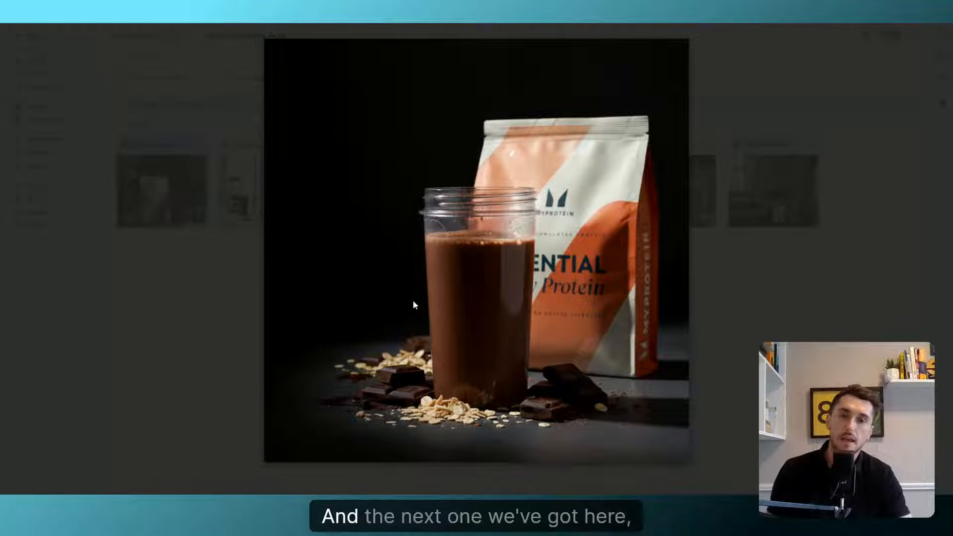
key(Right)
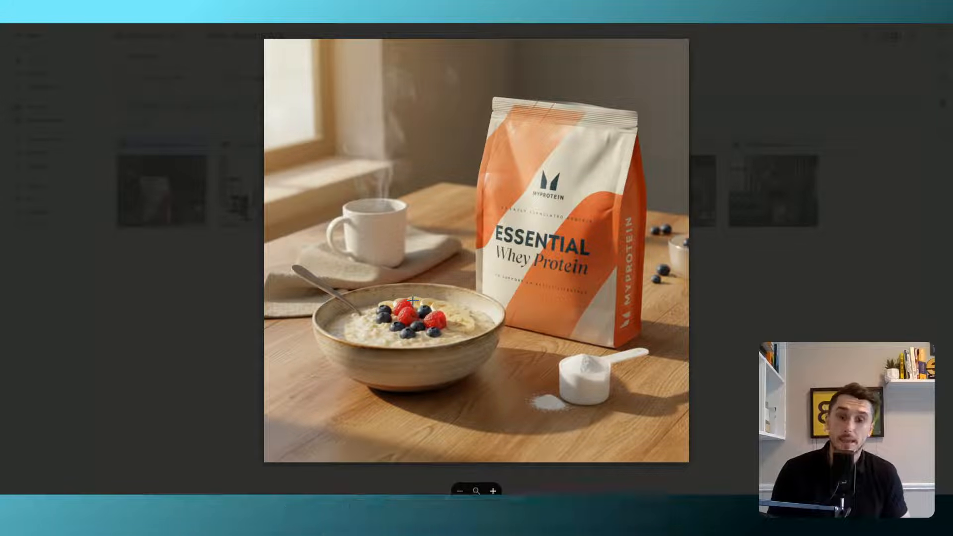
key(Right)
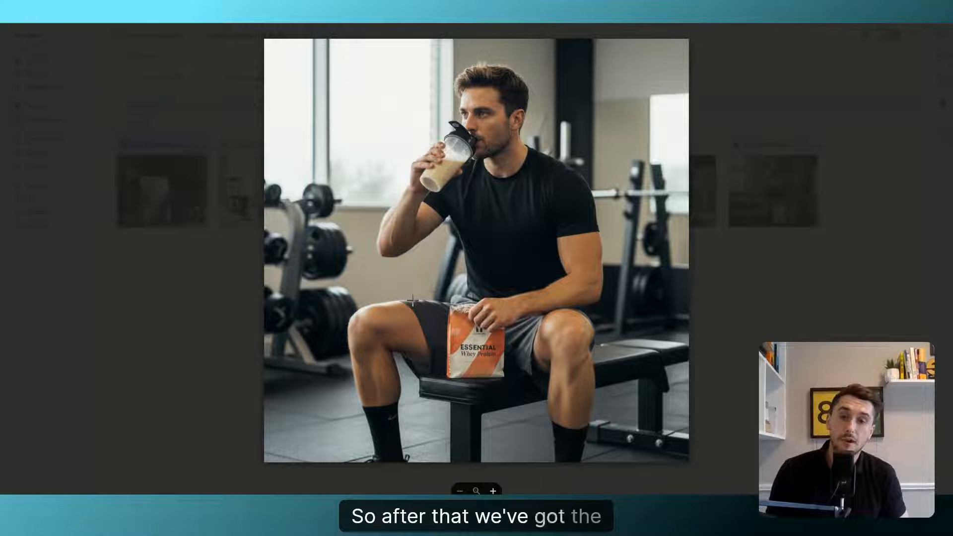